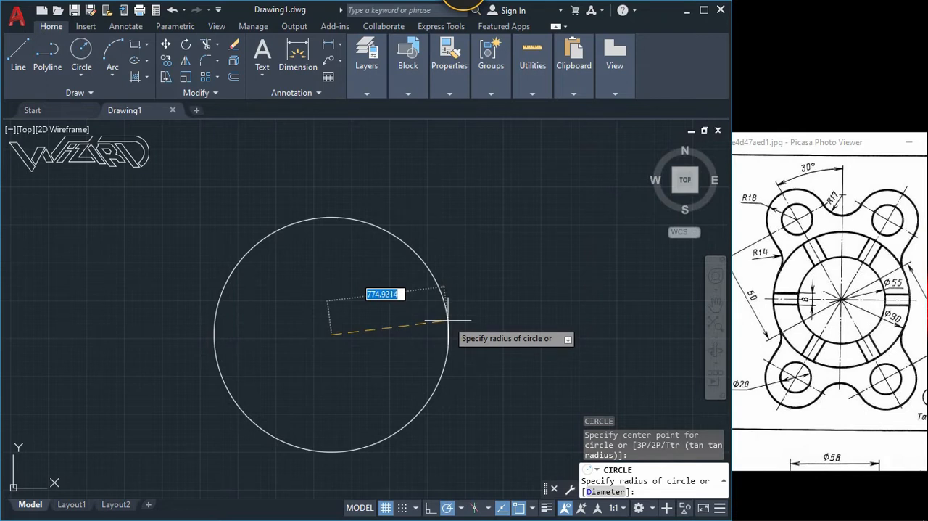
Step: Finish the first circle with a radius of 45
key(Return)
scroll(342, 338, up, 5)
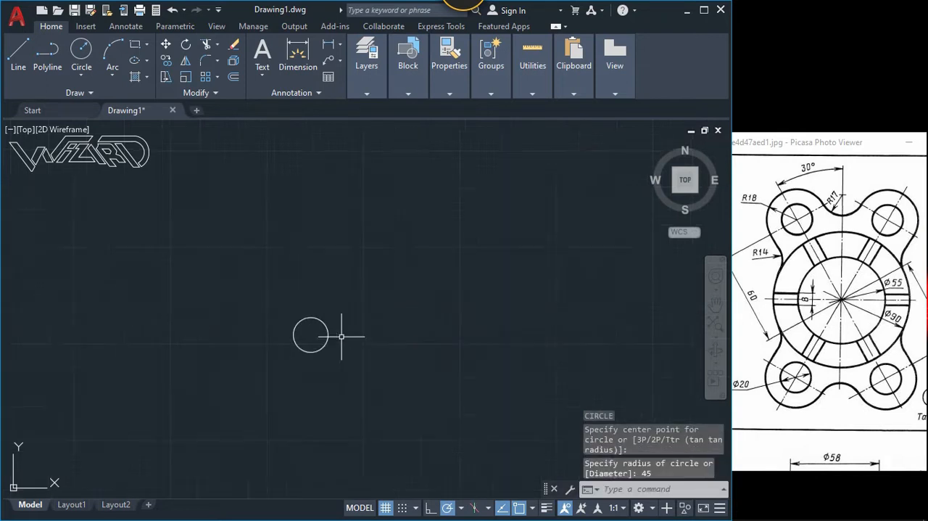
middle_drag(280, 349, 346, 355)
Step: Draw a concentric circle with a diameter of 55 inside the radius-45 circle
text(c)
key(Return)
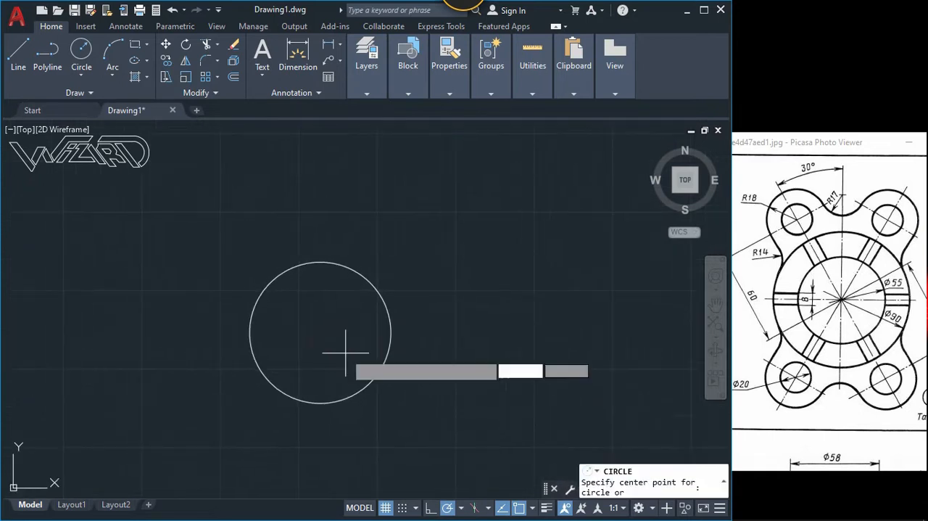
click(320, 332)
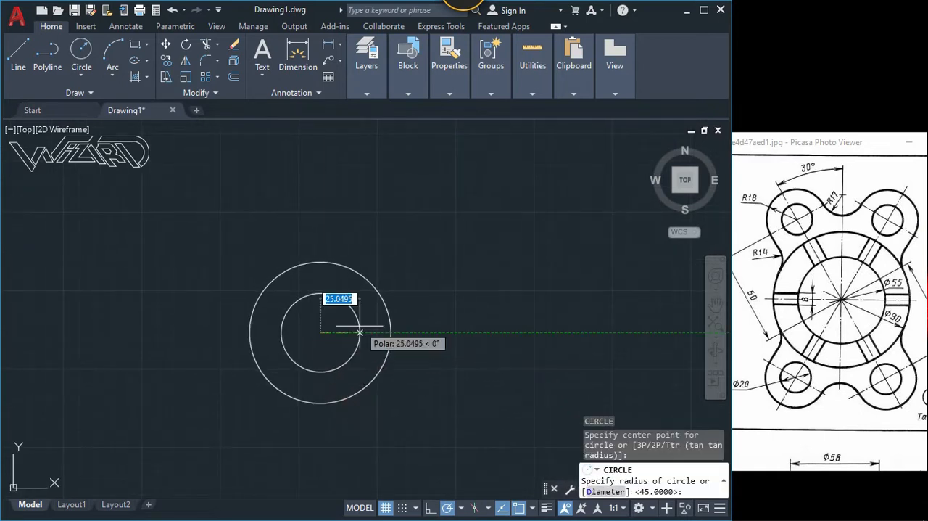
text(d)
key(Return)
text(55)
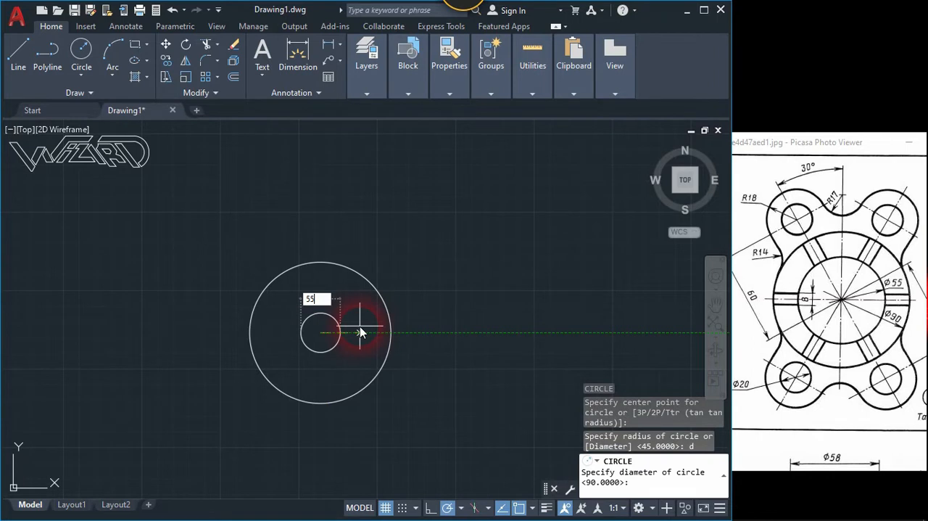
key(Return)
Step: Draw a horizontal line about 70 long from the circles' common center out to the left beyond the outer circle
middle_drag(353, 331, 366, 320)
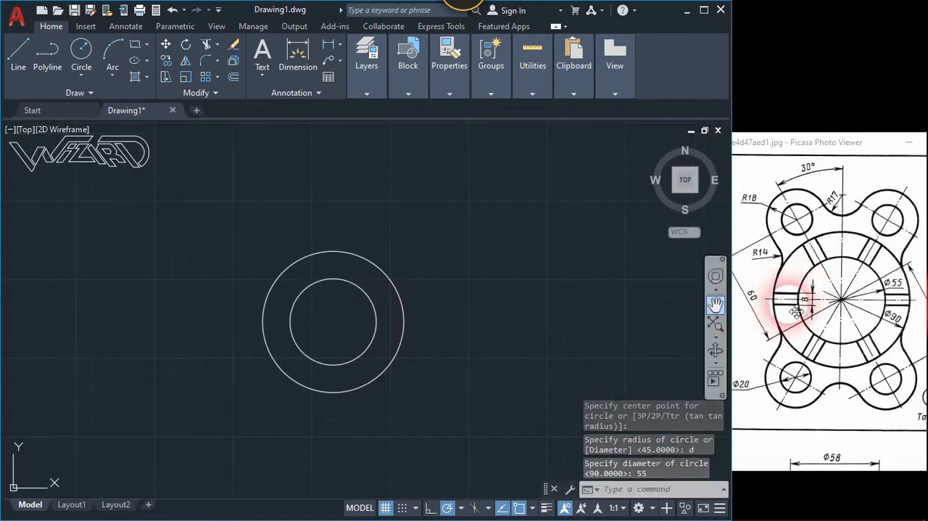
text(l)
key(Return)
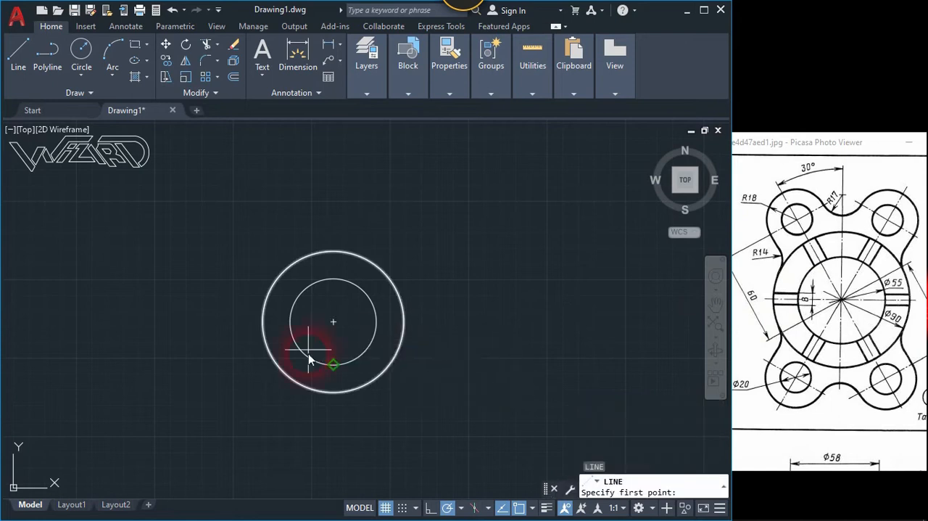
click(334, 322)
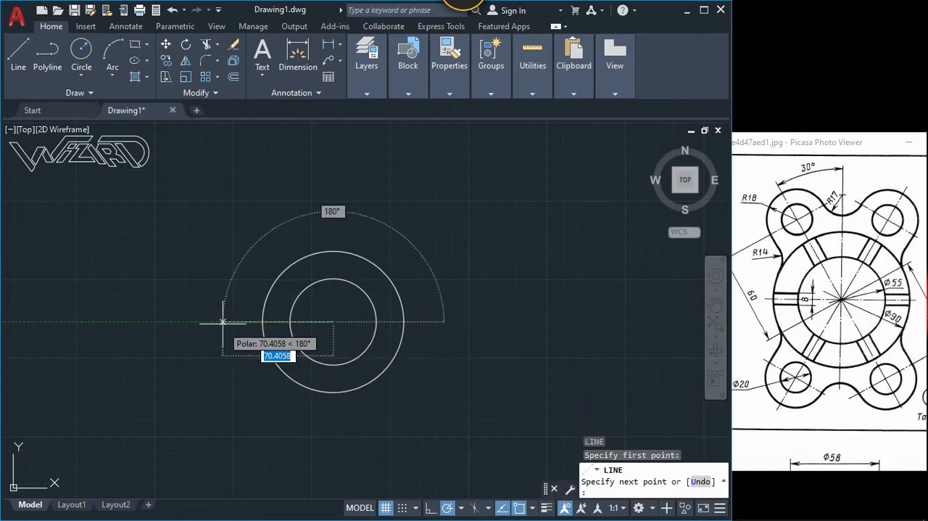
click(223, 322)
key(Return)
Step: Offset the horizontal line by 4 both above and below
text(o)
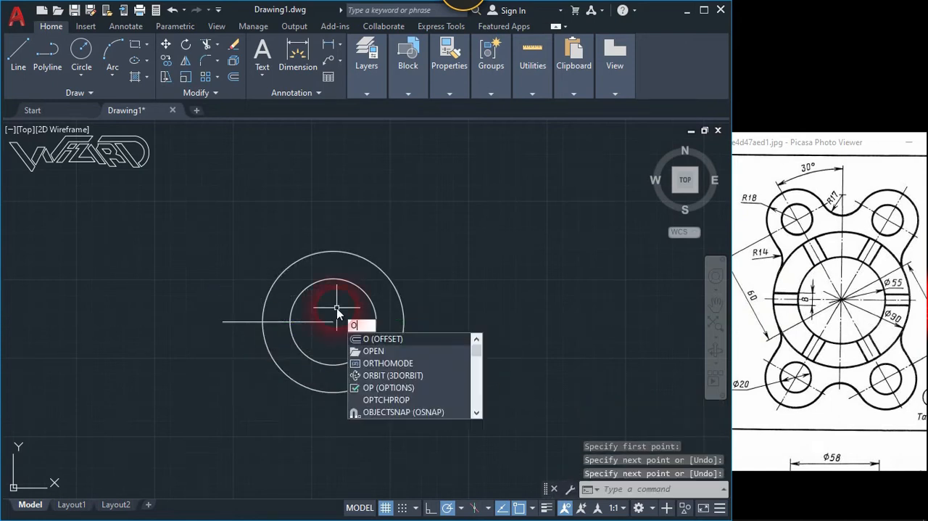
key(Return)
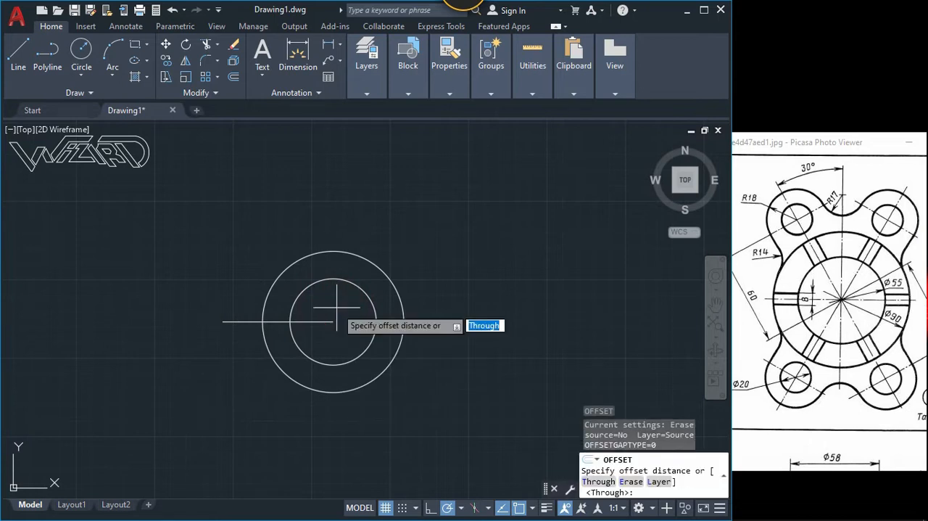
text(4)
key(Return)
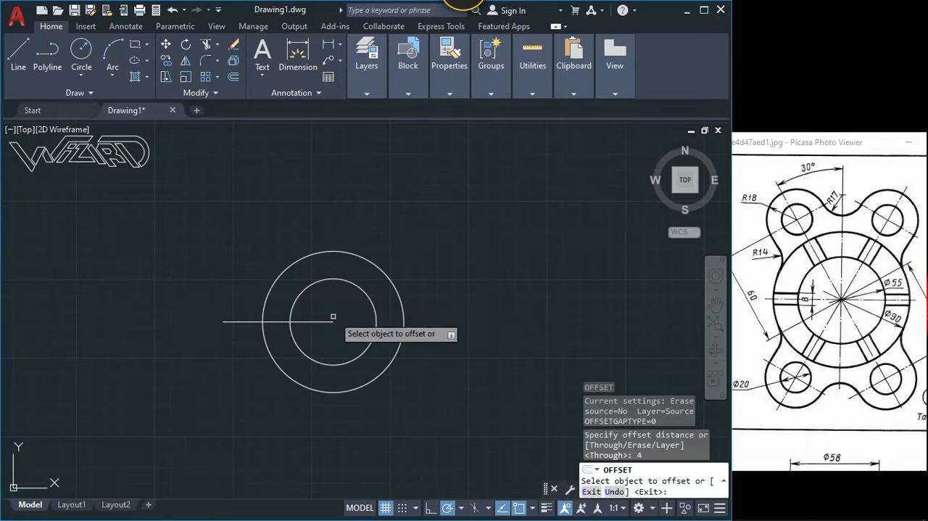
click(327, 320)
click(331, 316)
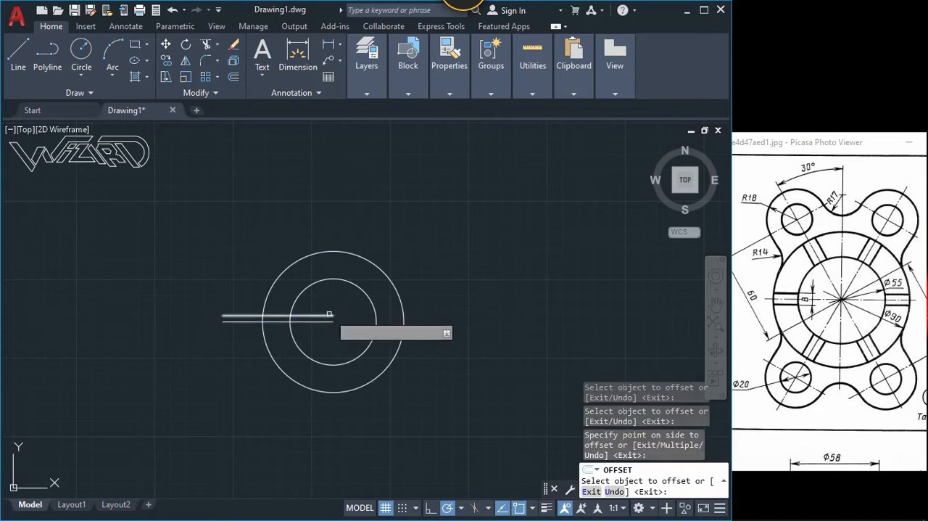
click(326, 317)
click(325, 348)
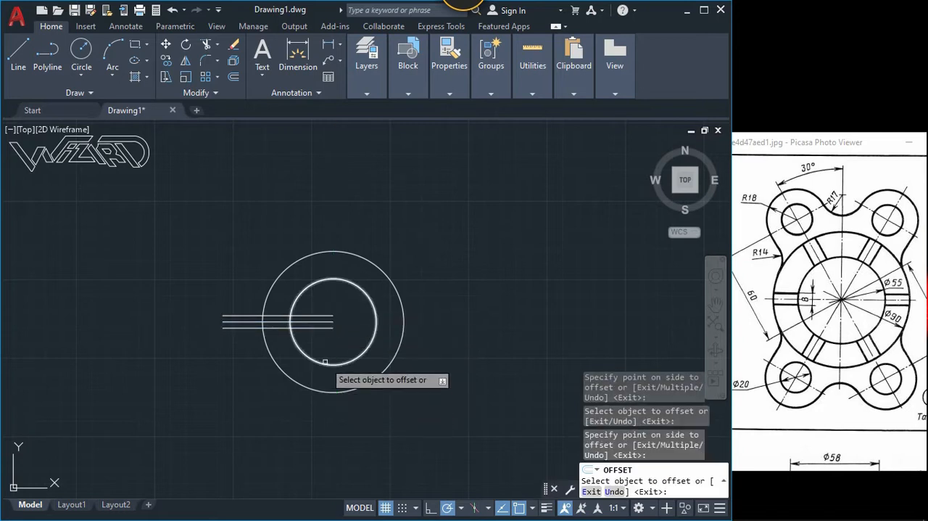
key(Return)
text(tgr)
key(Return)
key(Return)
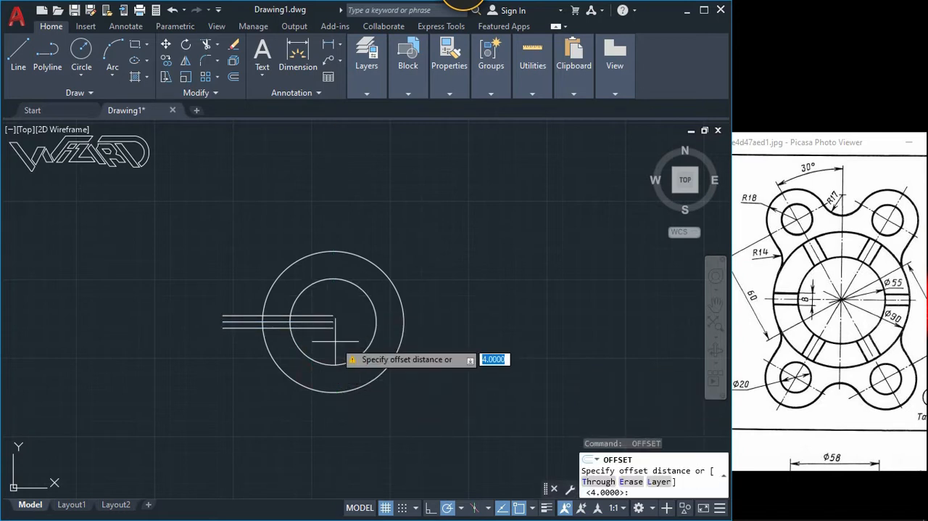
key(Escape)
Step: Trim the three horizontal lines inside the inner circle and outside the outer circle, and delete the remaining middle segment
text(tt)
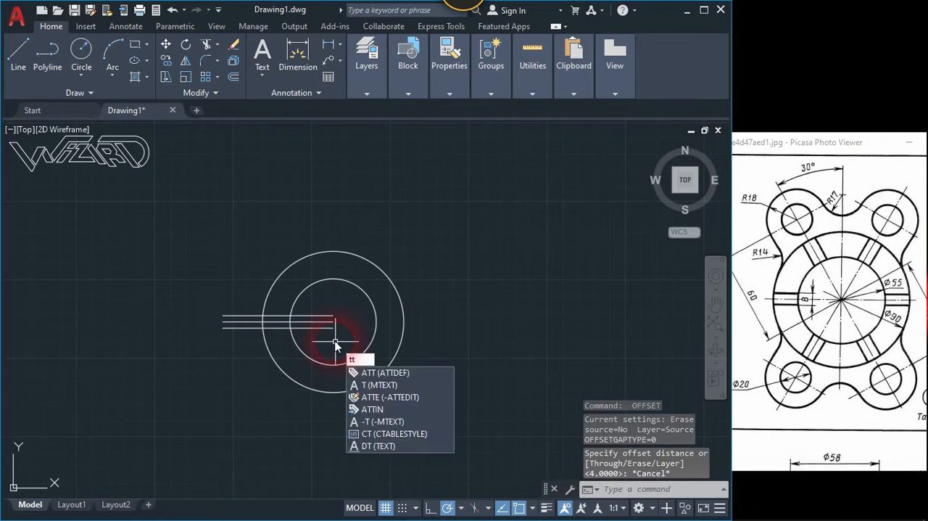
key(BackSpace)
text(r)
key(Return)
drag(335, 340, 326, 319)
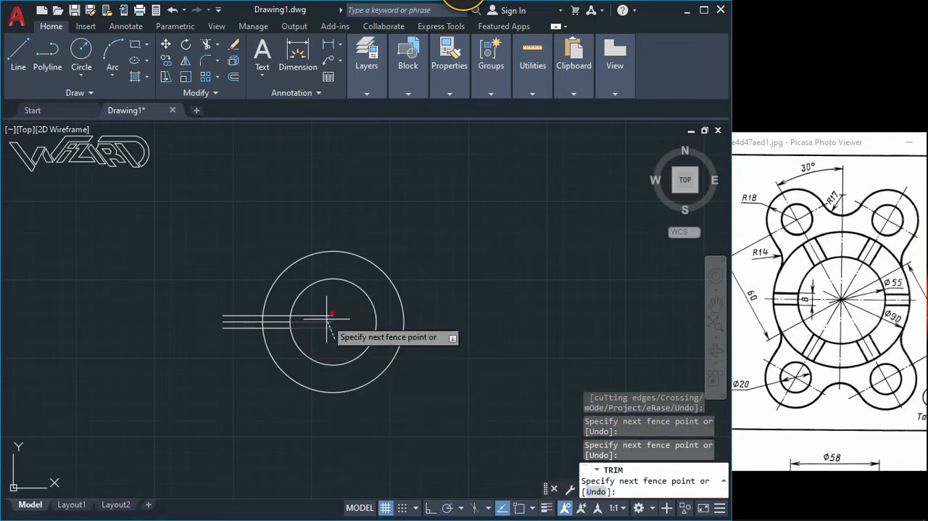
click(324, 314)
click(246, 341)
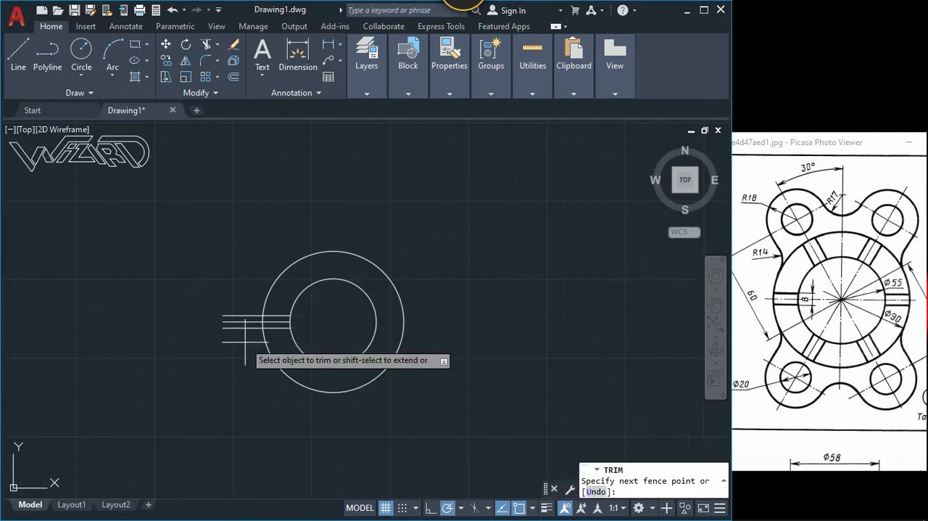
click(222, 293)
right_click(274, 322)
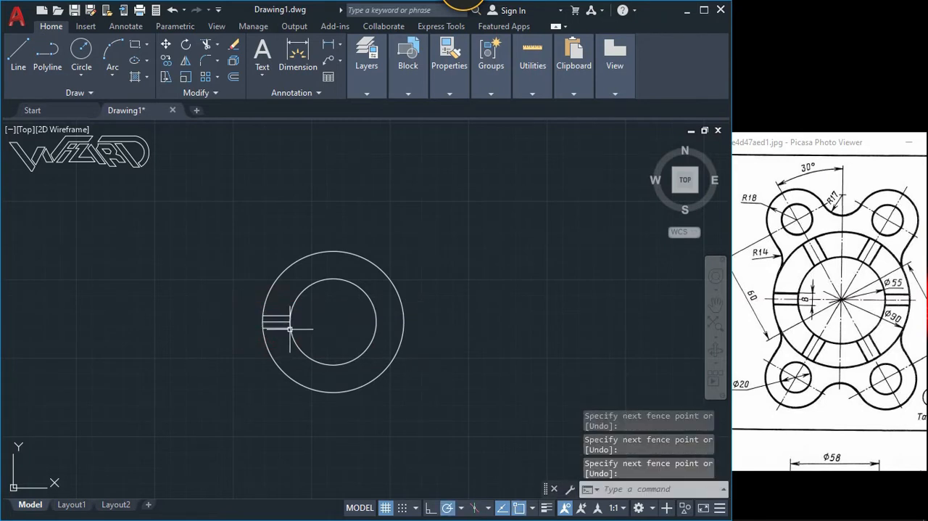
click(283, 319)
key(Delete)
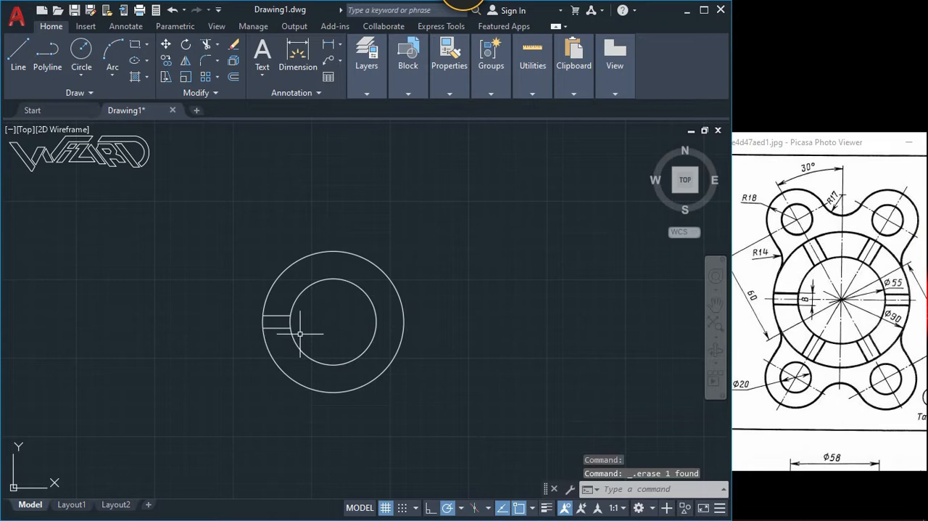
Step: Create a polar array of the two slot lines around the circles' center with 6 items over 360 degrees
click(217, 78)
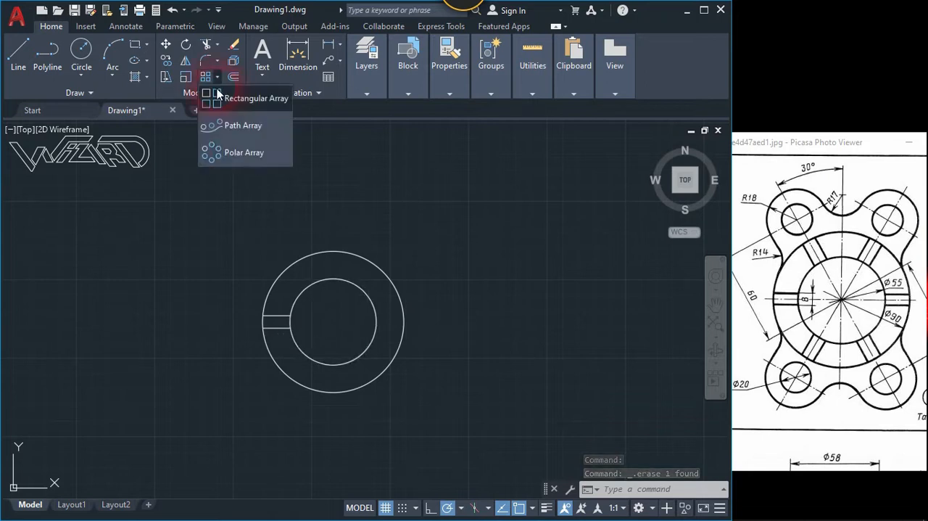
click(216, 152)
click(278, 333)
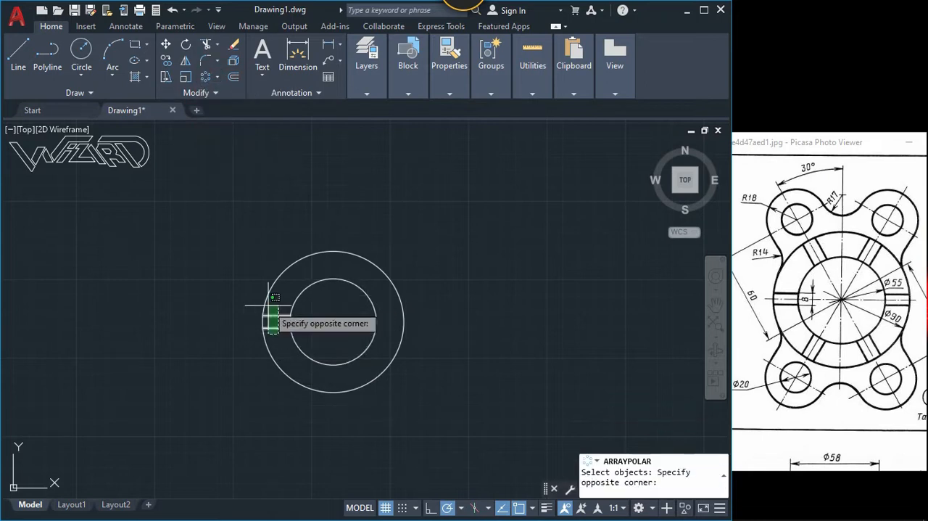
click(272, 307)
key(Return)
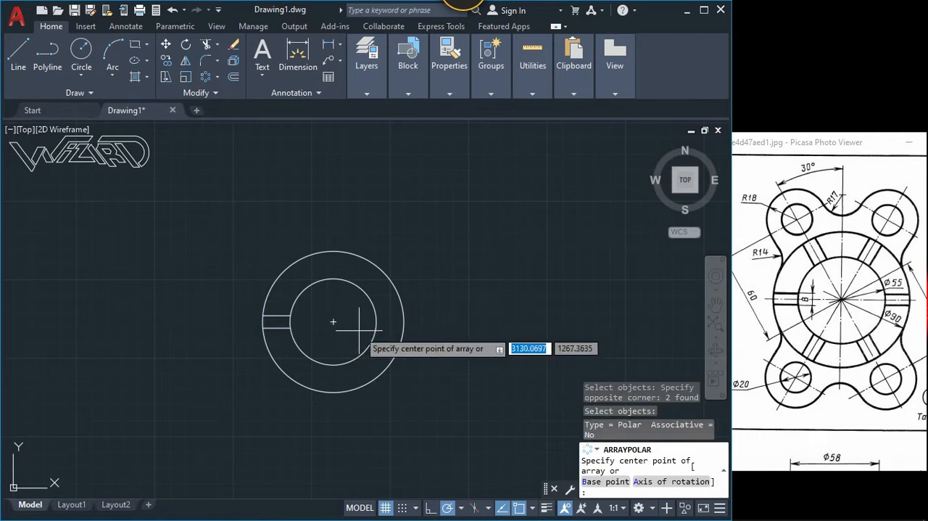
click(333, 322)
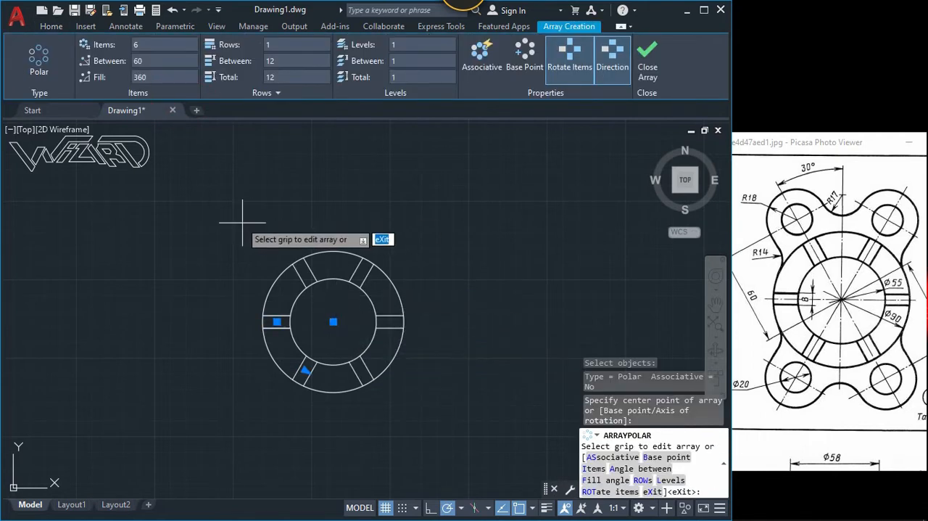
key(Return)
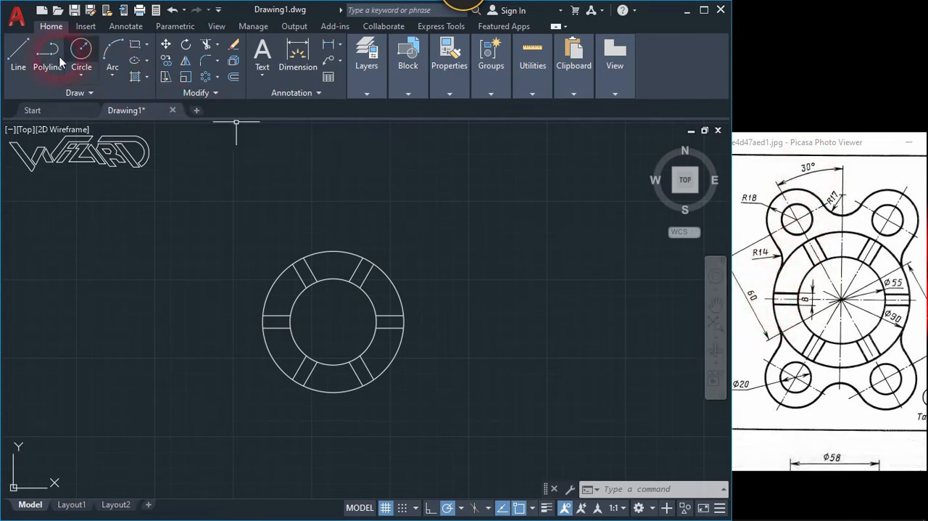
Step: Draw a line 60 long at a 60-degree angle from the circles' center toward the upper right
click(19, 58)
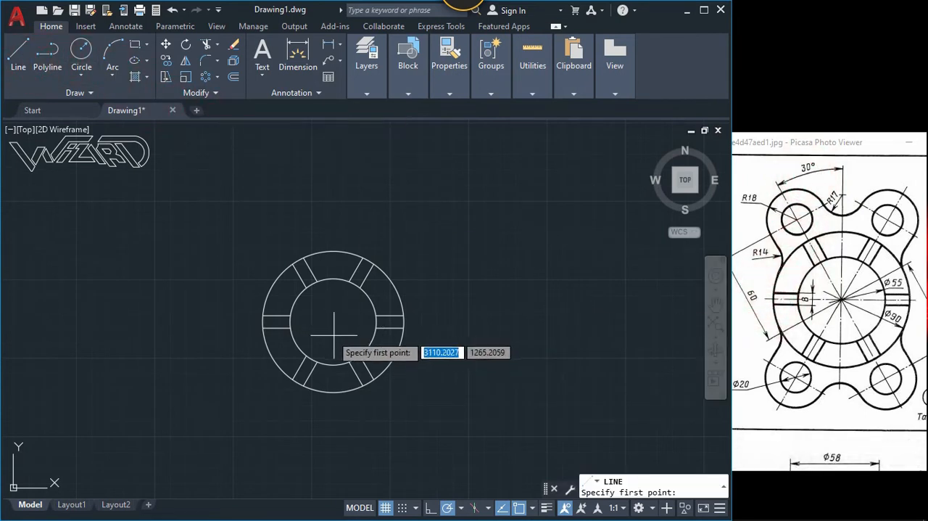
click(333, 321)
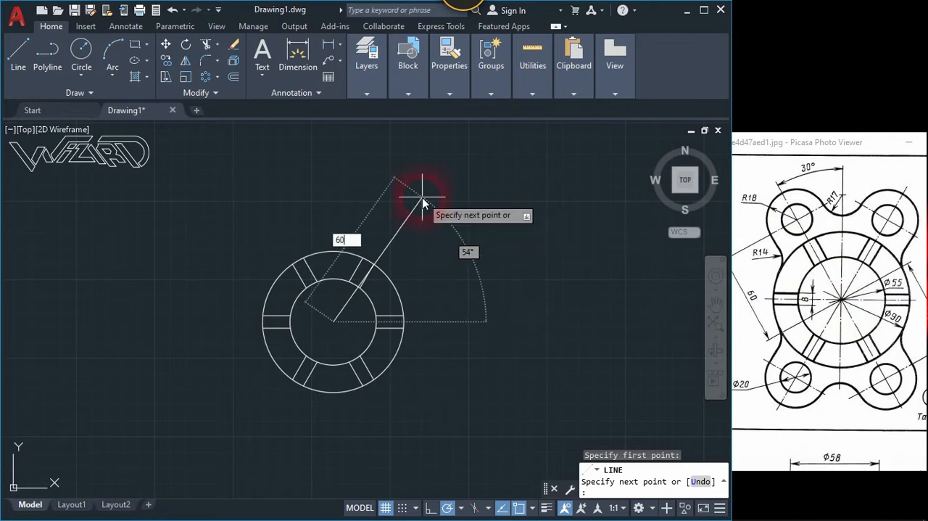
key(Tab)
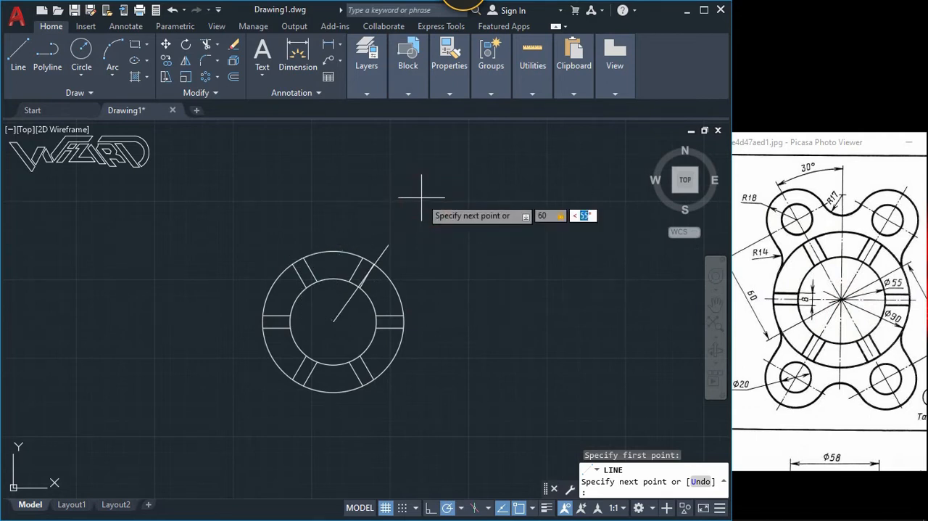
text(60)
key(Return)
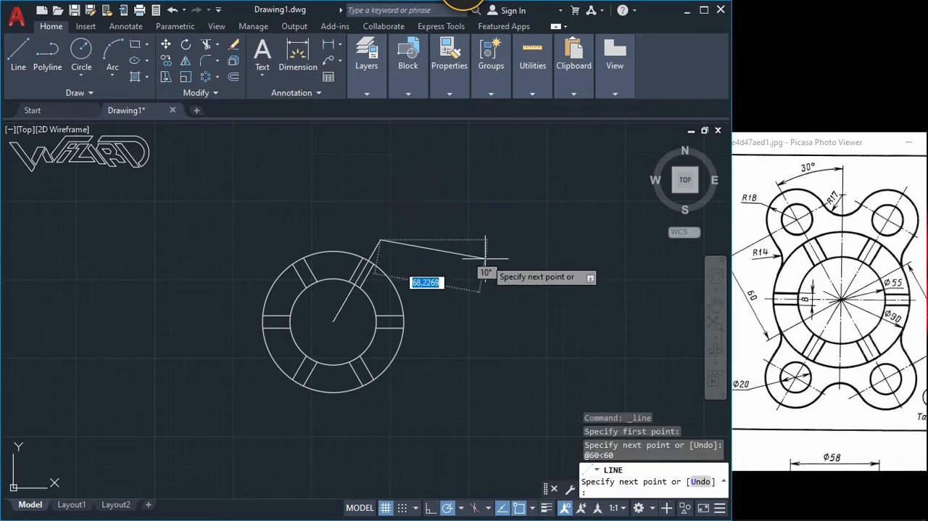
key(Return)
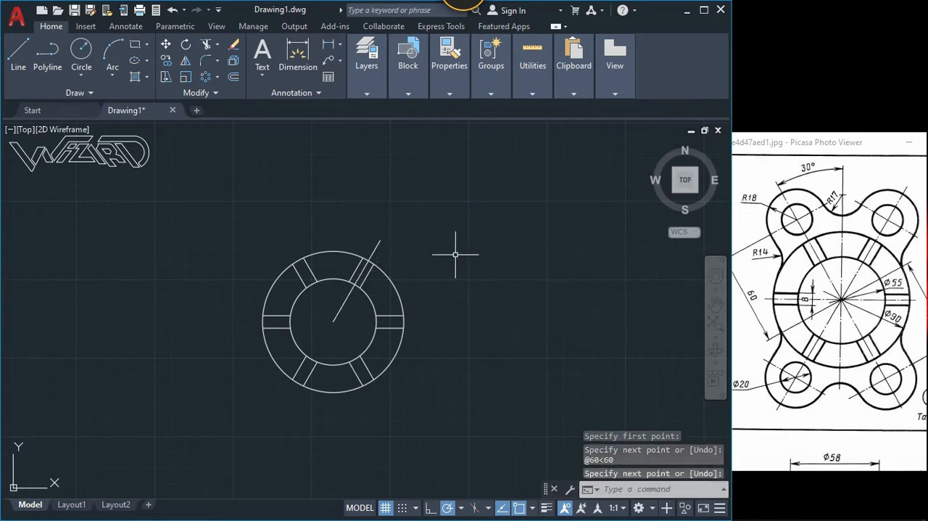
Step: Draw a circle with a radius of 18 centered on the outer end of the 60-degree line
text(c)
key(Return)
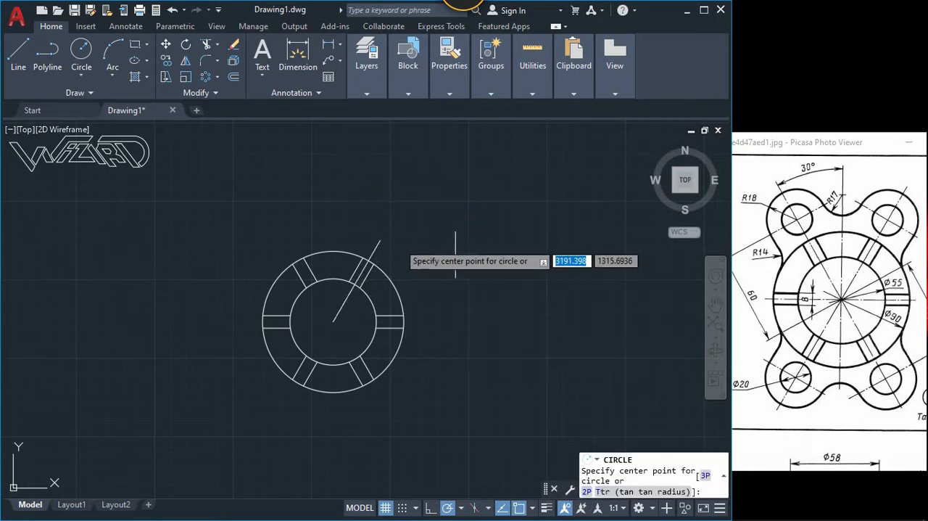
click(379, 240)
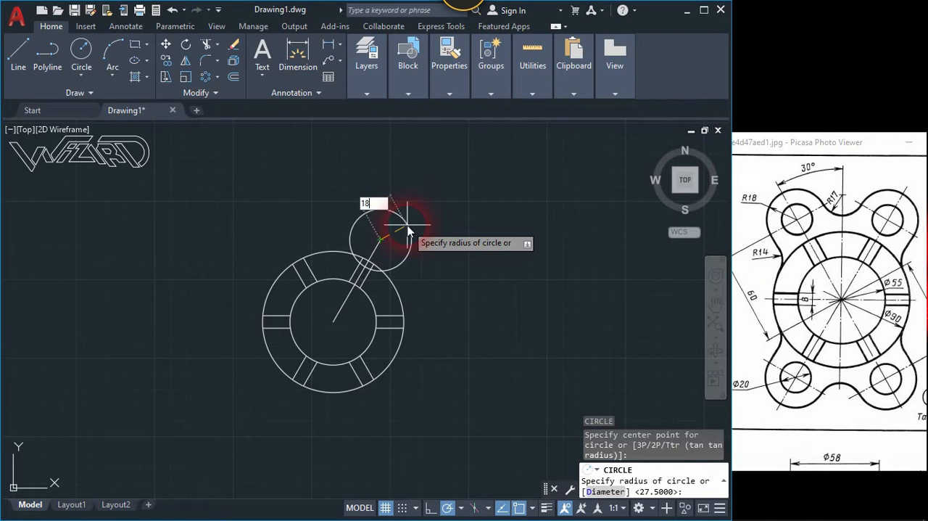
key(Return)
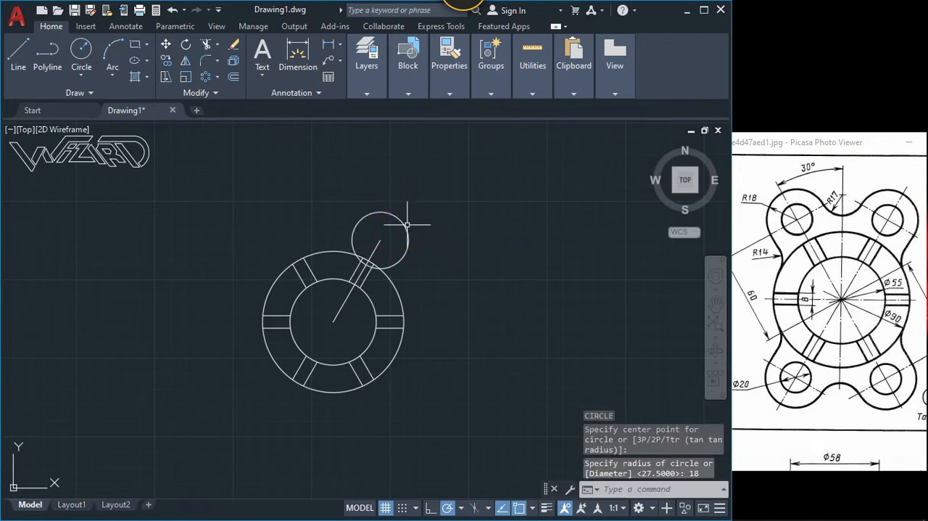
click(466, 284)
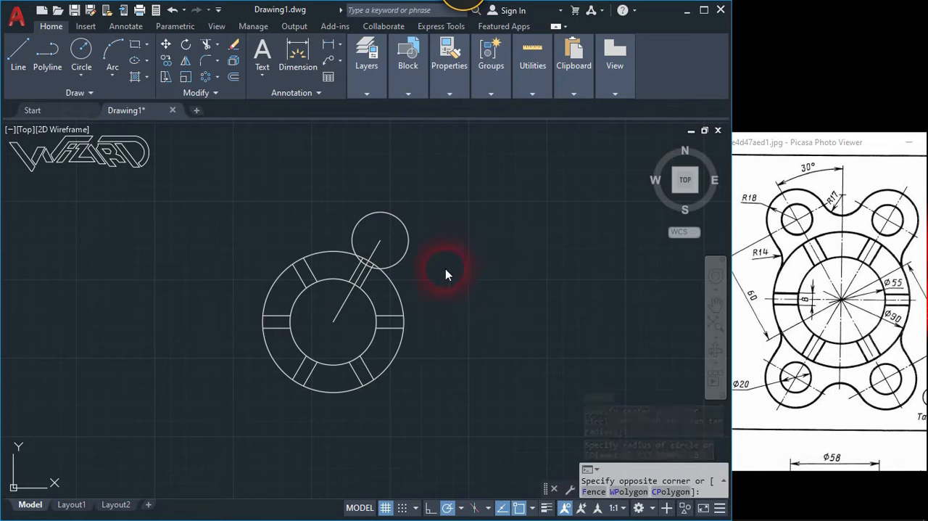
key(Escape)
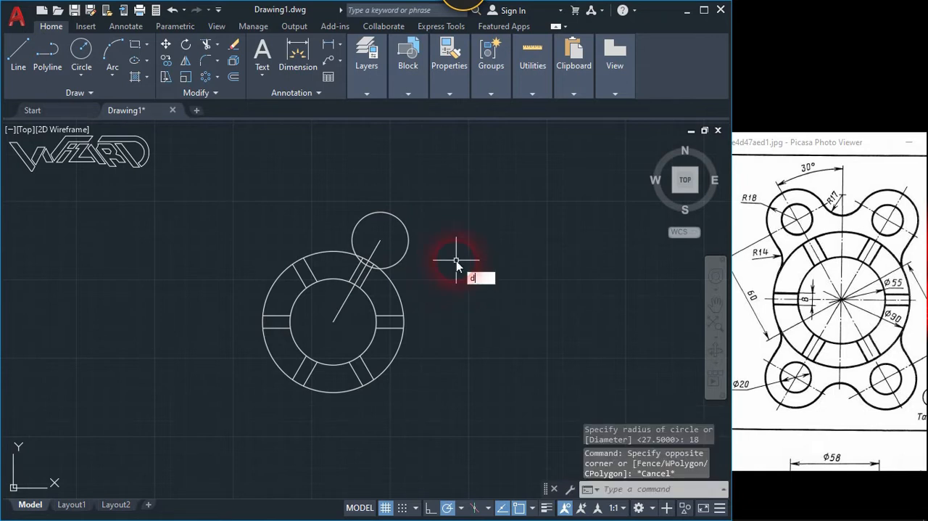
Step: Measure the distance from the small circle's center to the center of the large concentric circles
text(di)
key(Return)
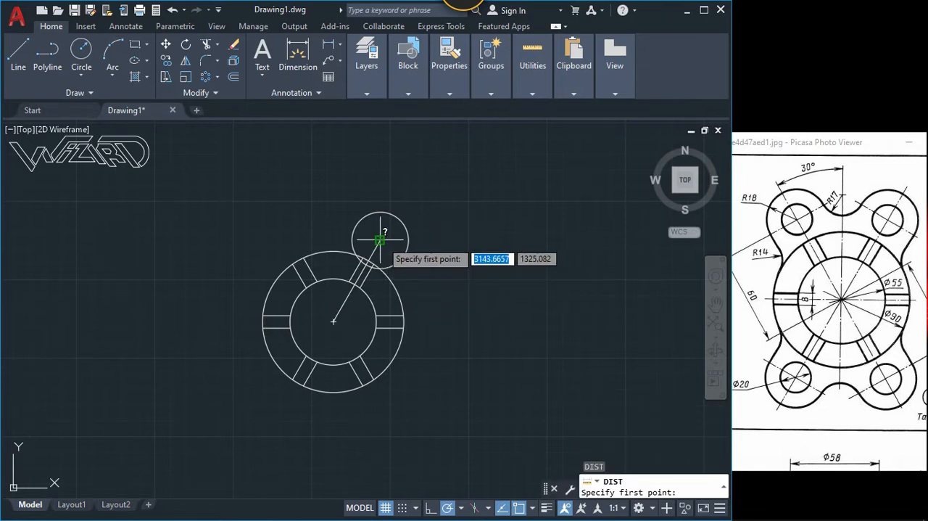
click(381, 240)
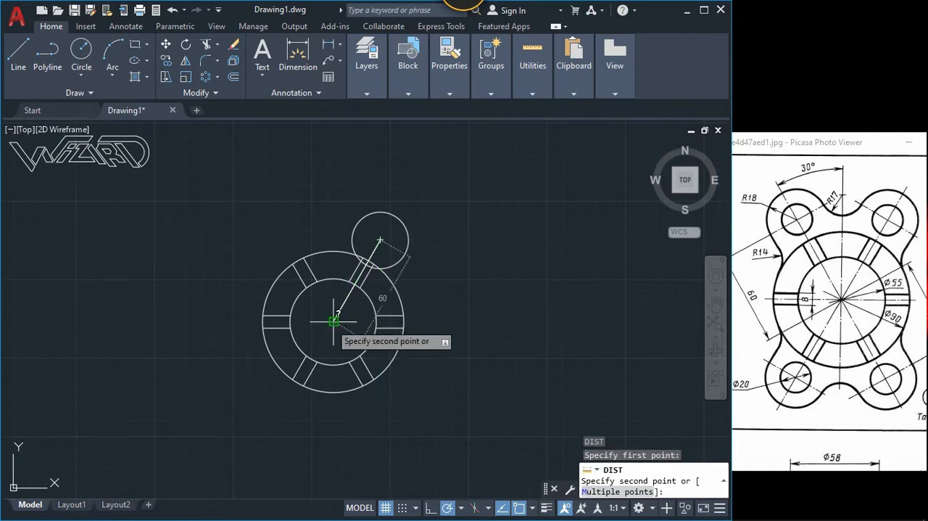
key(Escape)
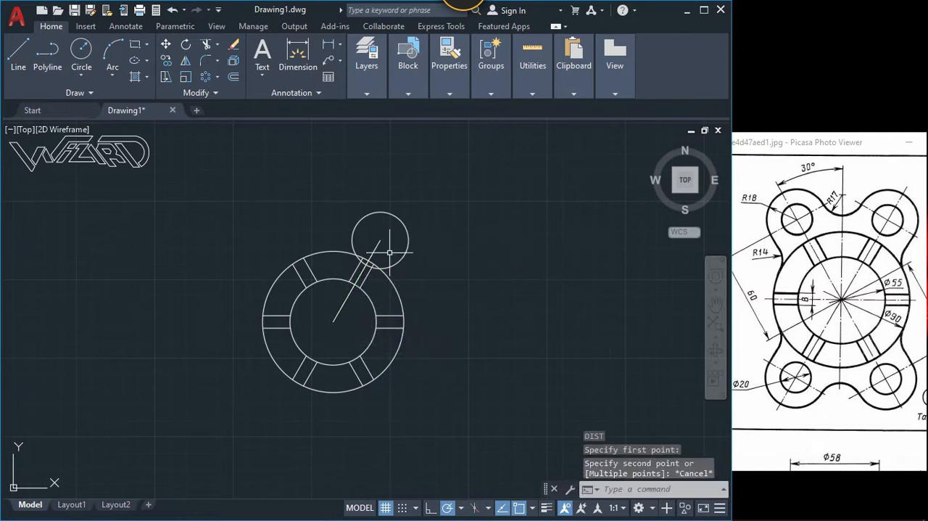
Step: Draw a circle with a radius of 10 concentric with the R18 circle at the outer end of the 60-degree line
text(c)
key(Return)
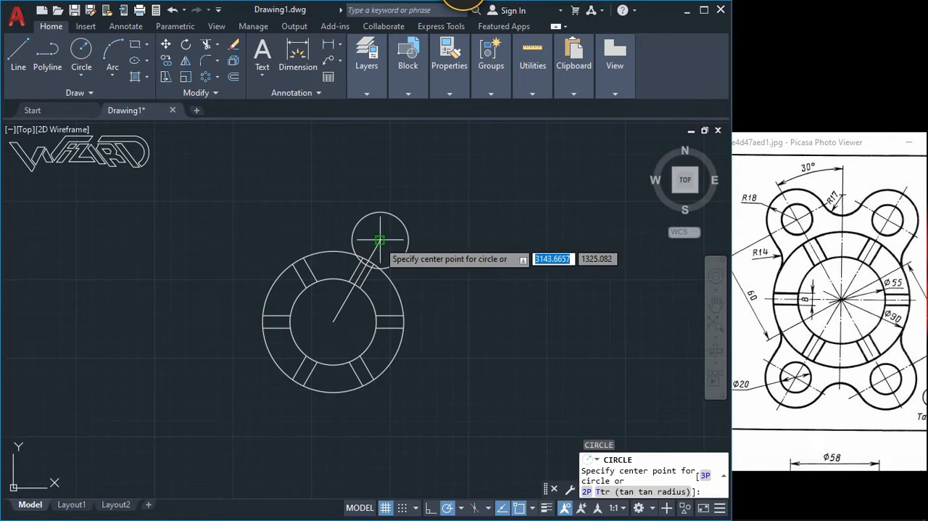
click(379, 240)
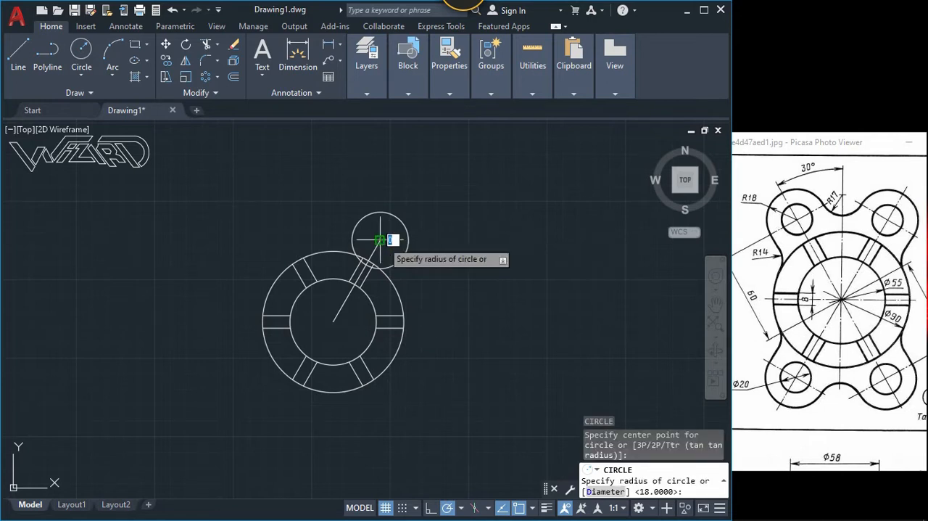
text(1)
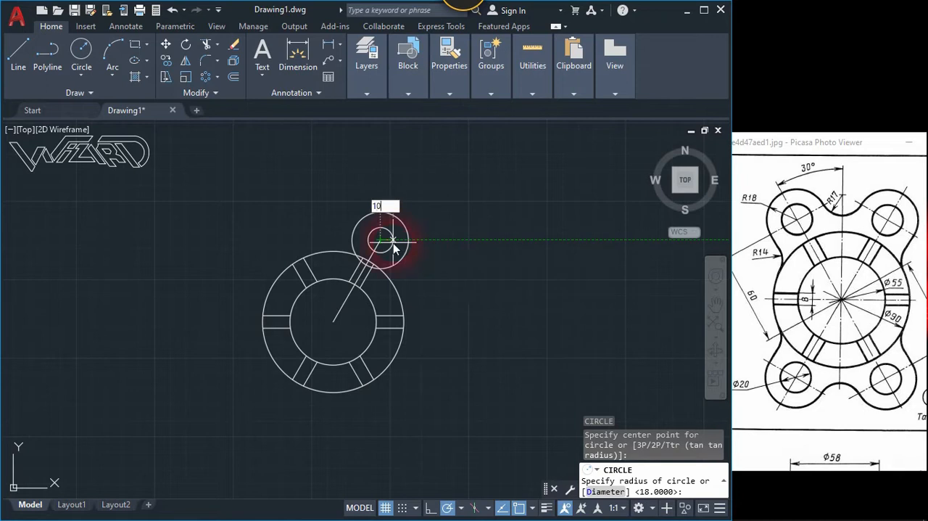
text(0)
key(Return)
Step: Mirror the R18 and R10 circles across a vertical line through the large circles' center, keeping the originals
scroll(394, 246, up, 4)
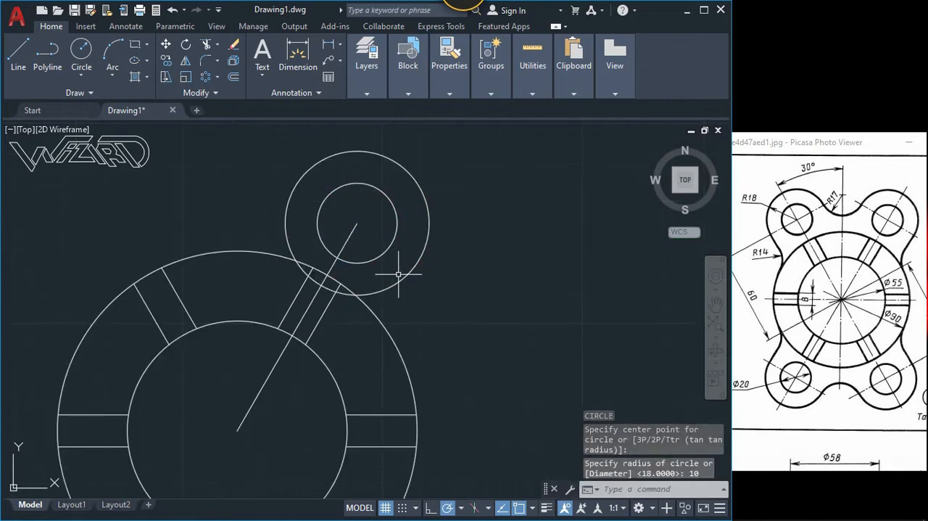
scroll(400, 283, down, 2)
middle_drag(380, 285, 373, 263)
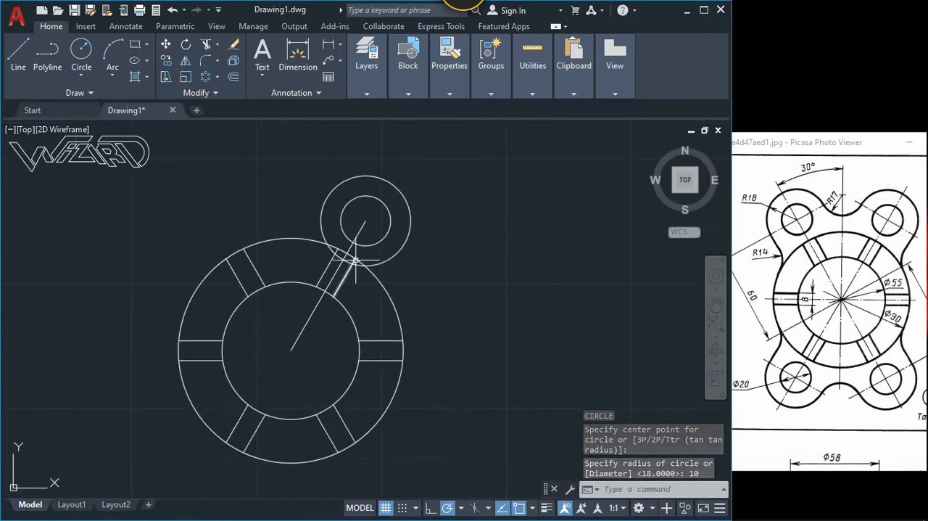
scroll(356, 260, down, 2)
scroll(330, 233, up, 2)
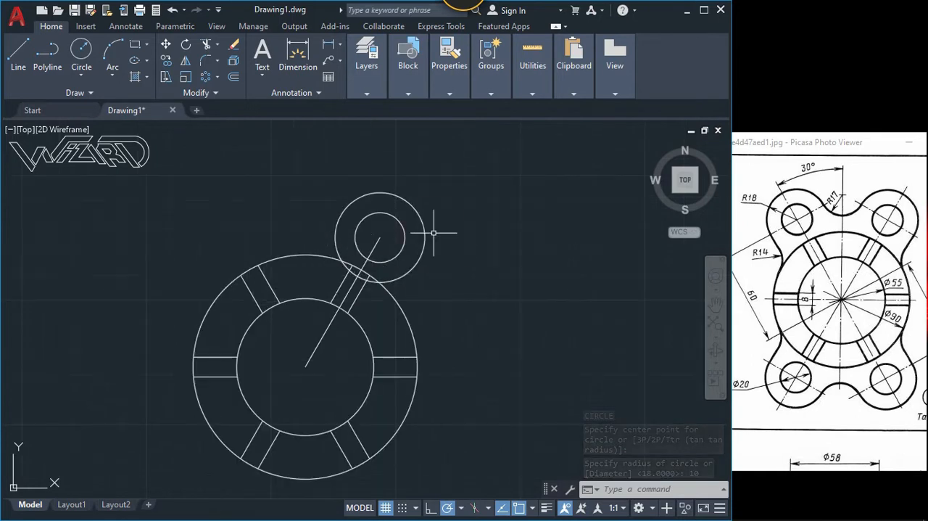
text(MI)
key(Return)
click(429, 249)
click(403, 223)
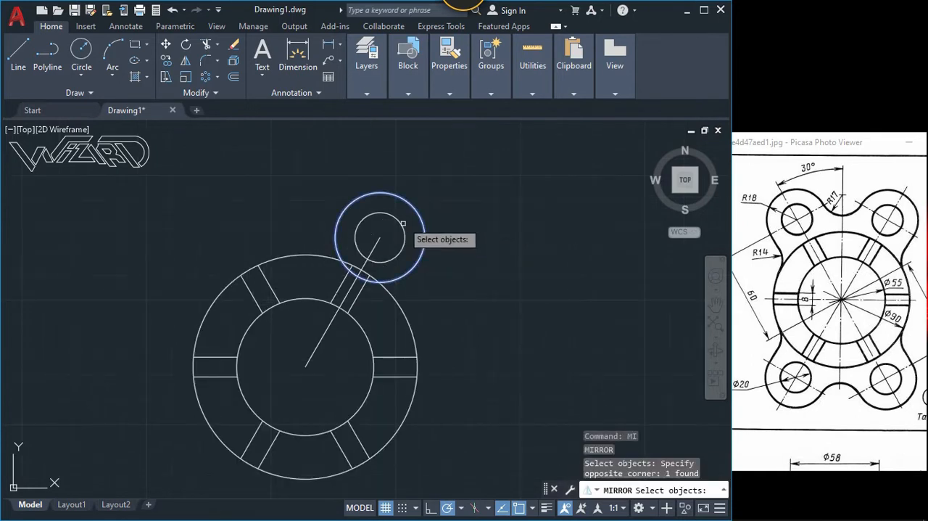
click(406, 234)
click(388, 231)
key(Return)
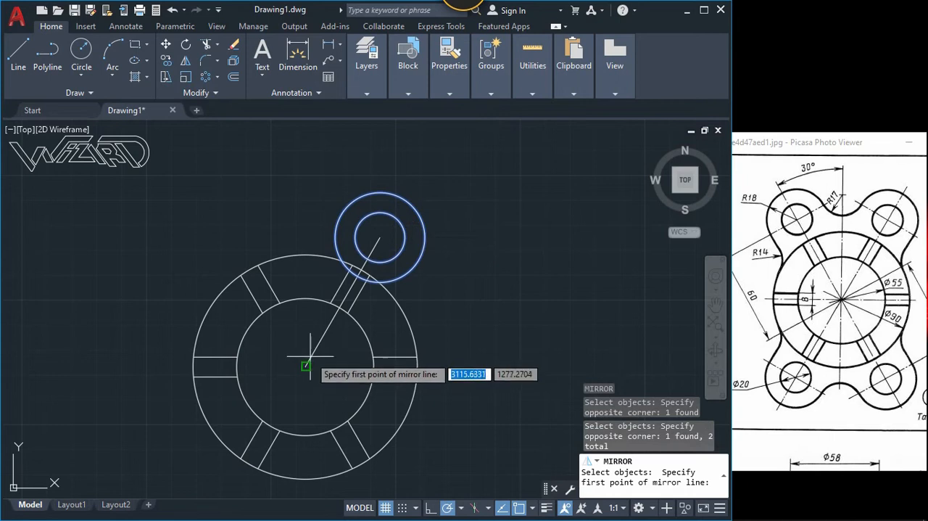
click(307, 361)
click(304, 322)
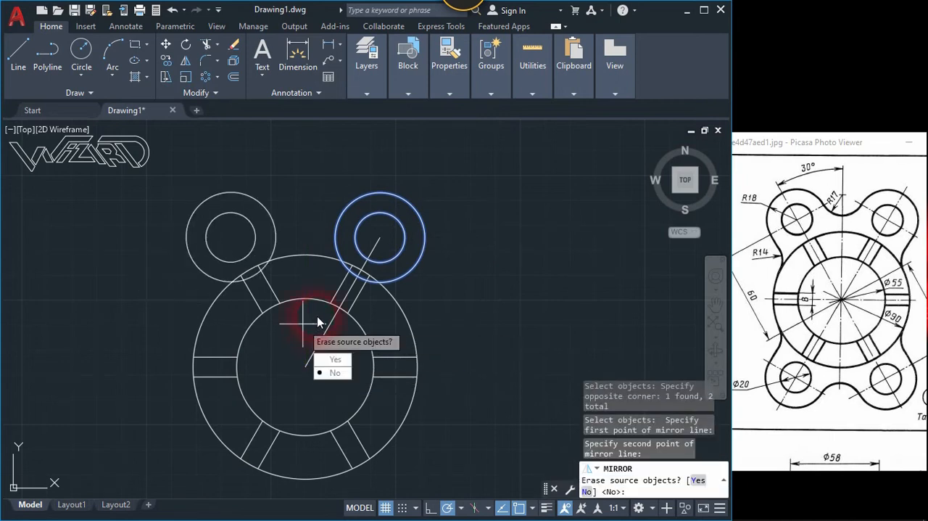
key(Return)
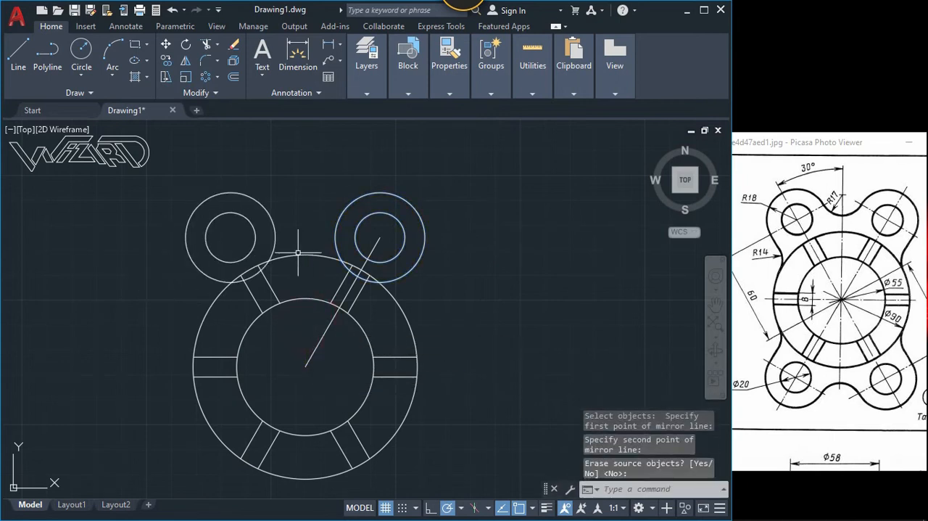
Step: Fillet the facing sides of the two R18 circles with a radius of 17
click(205, 64)
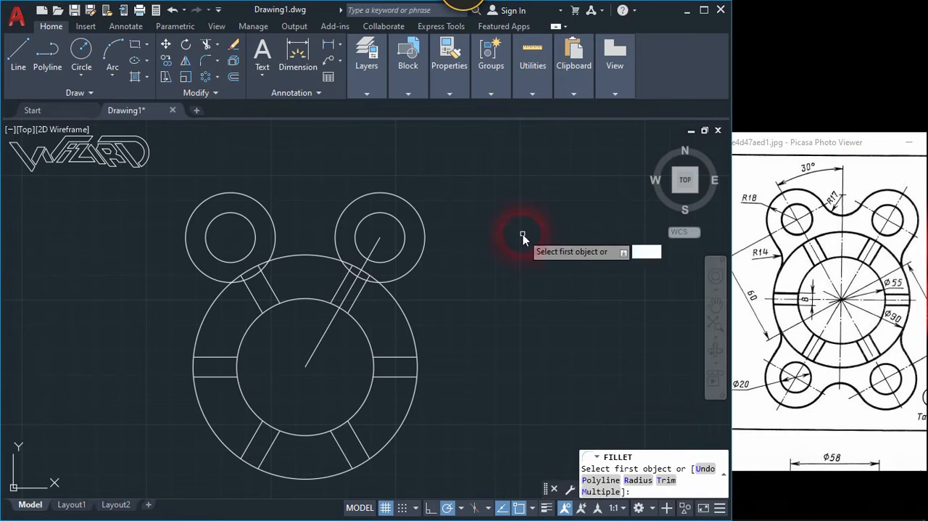
text(r)
key(Return)
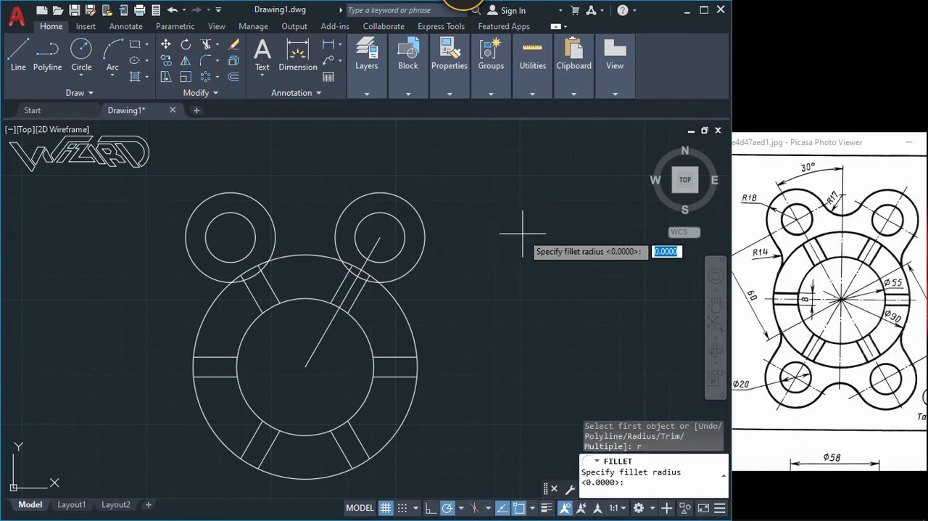
text(17)
key(Return)
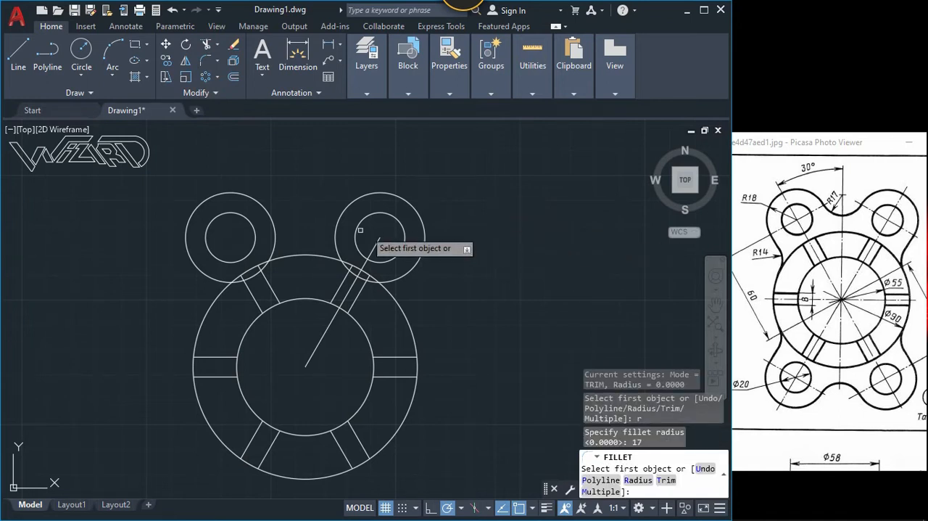
click(277, 217)
click(337, 218)
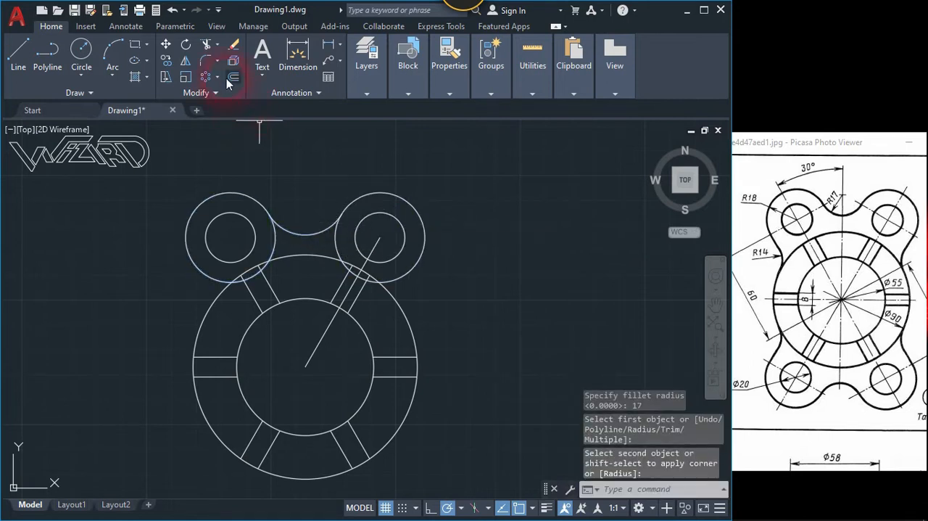
click(207, 63)
text(f)
key(Return)
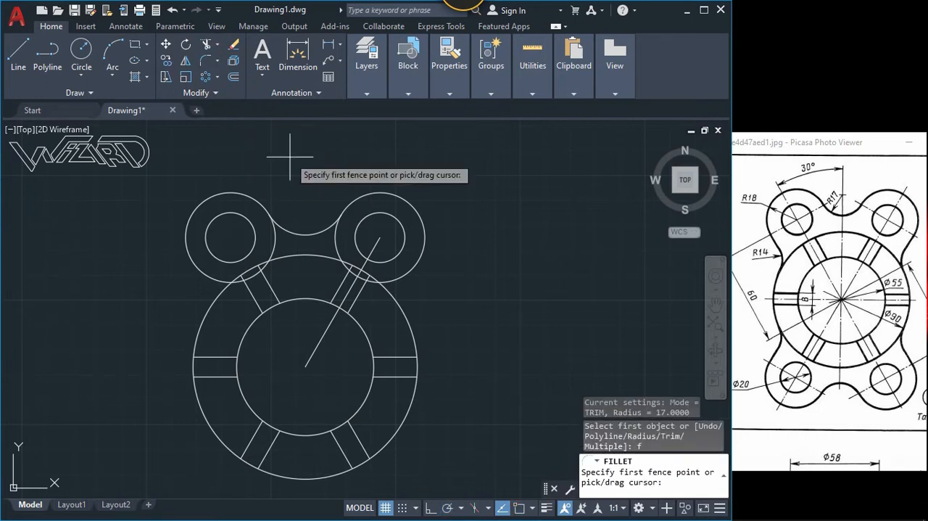
text(14)
key(Return)
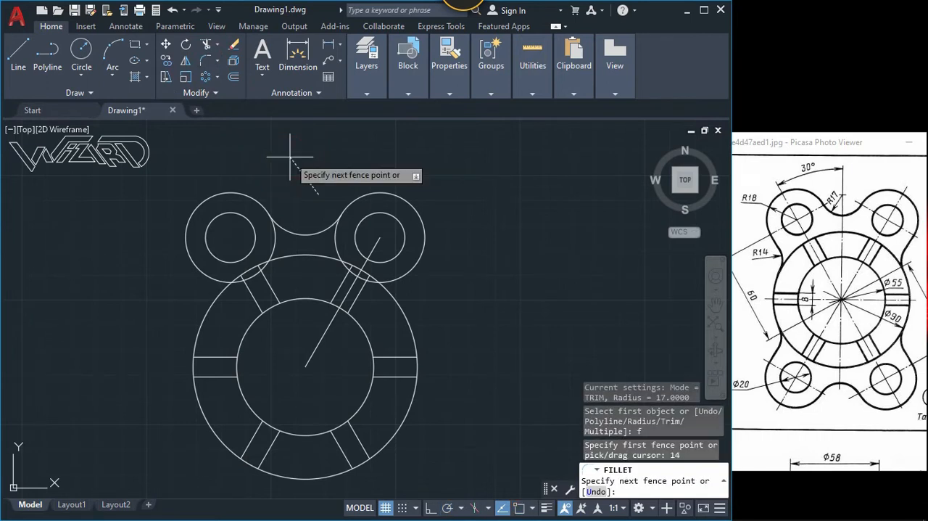
key(Return)
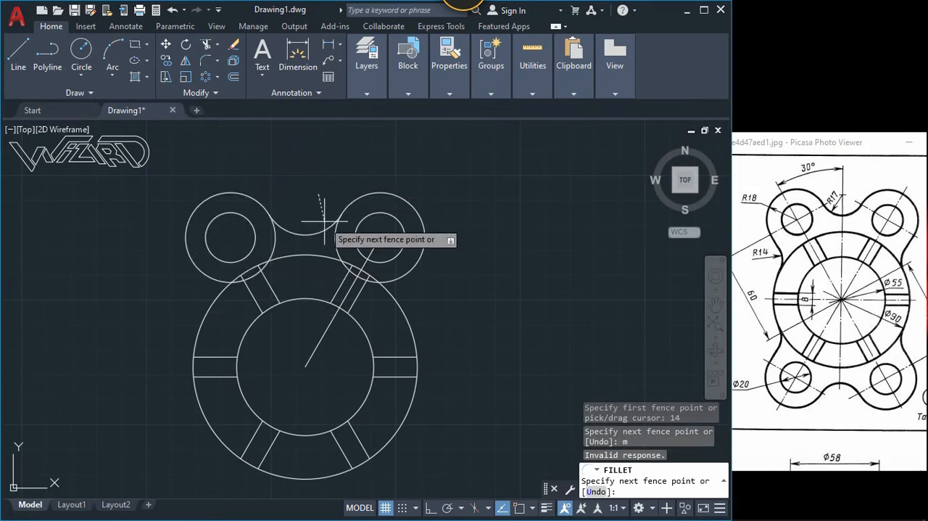
key(Escape)
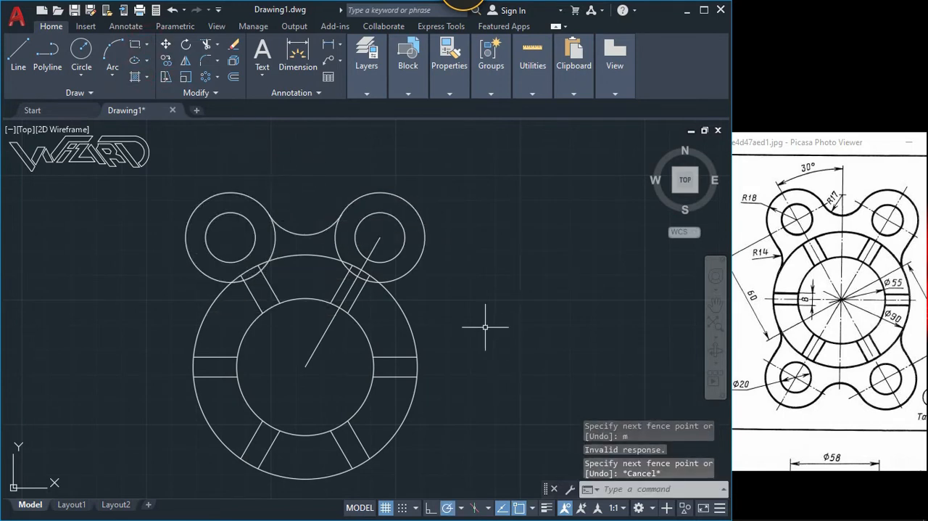
text(f)
key(Return)
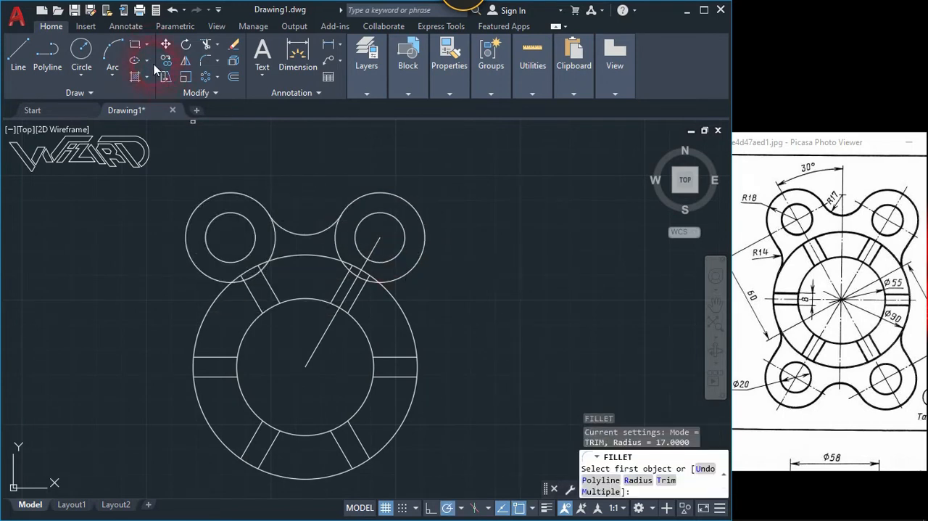
Step: Enter 14 in the Fillet command and fillet the outer sides of both R18 circles to the large outer circle using the Multiple option
click(210, 69)
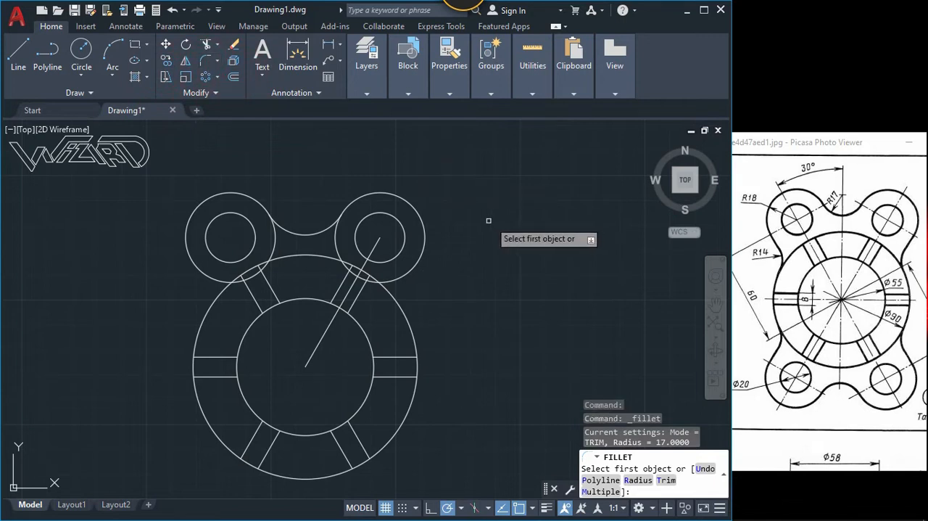
key(Return)
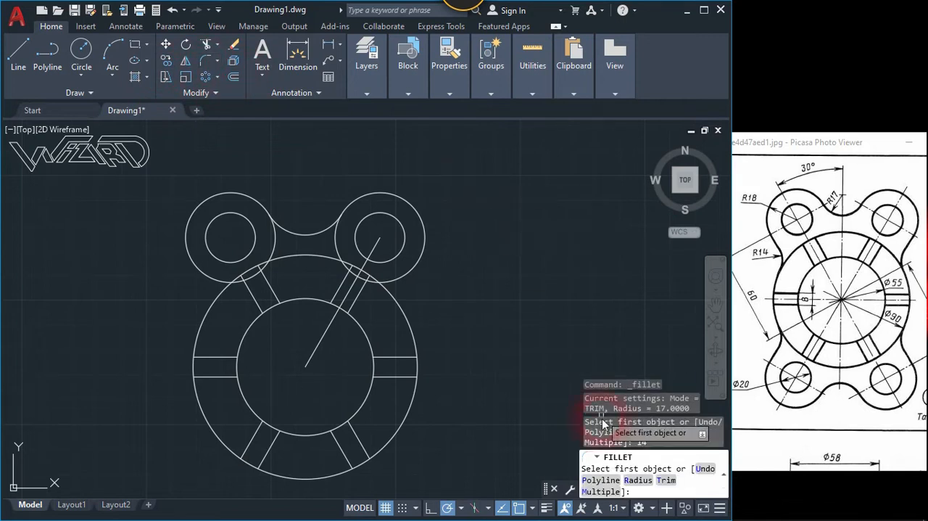
click(614, 493)
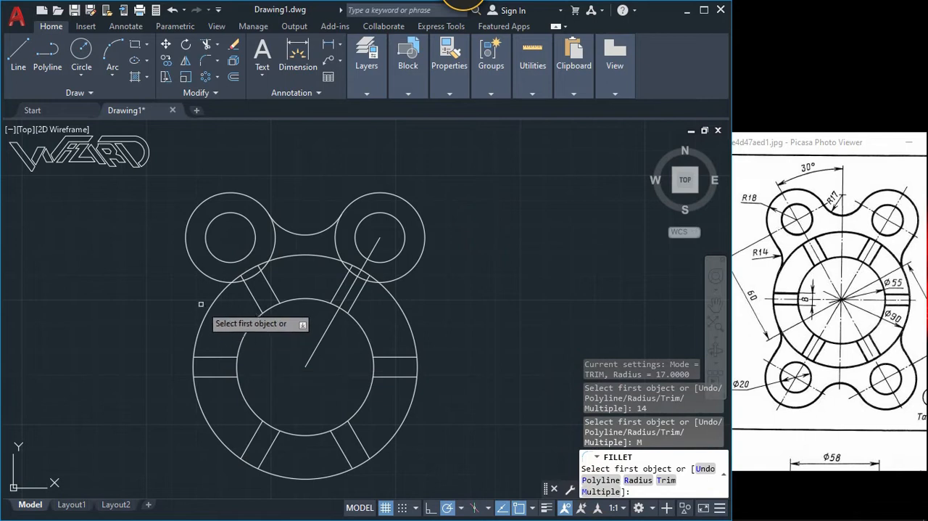
click(212, 279)
click(219, 293)
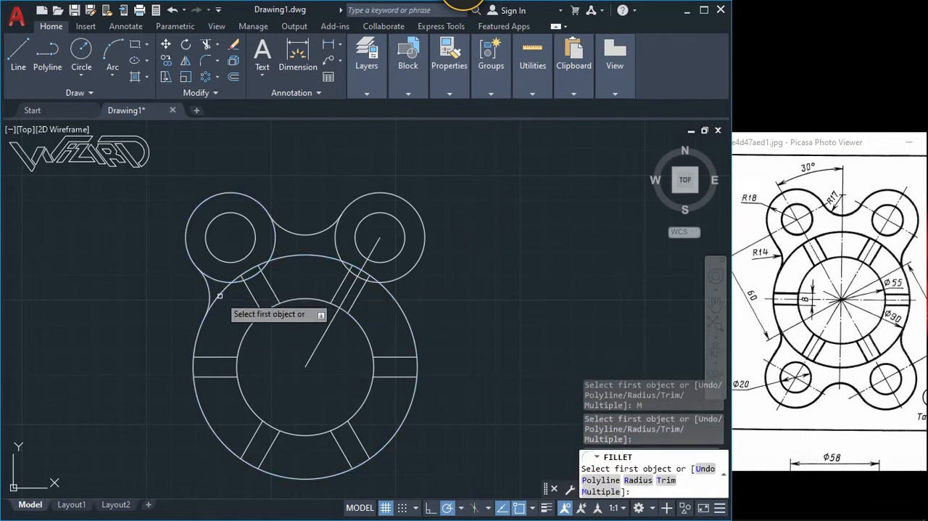
click(401, 282)
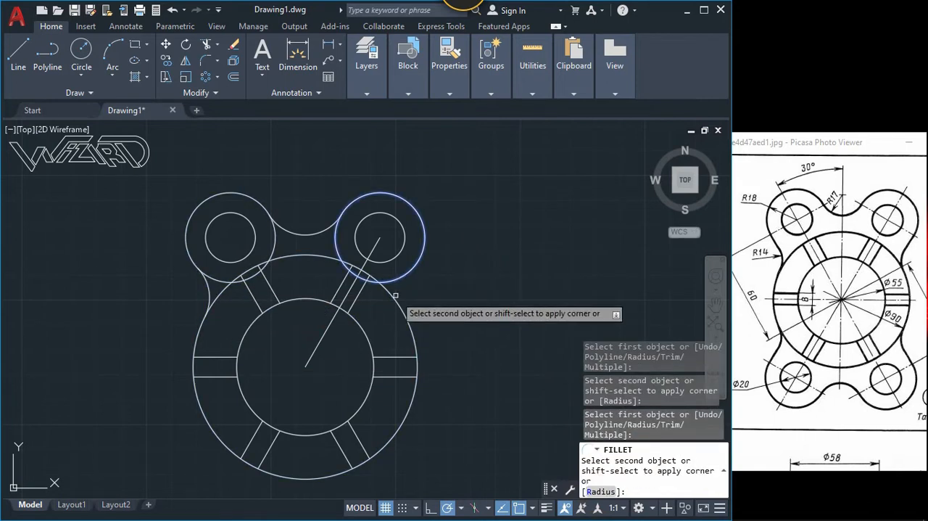
click(395, 294)
key(Return)
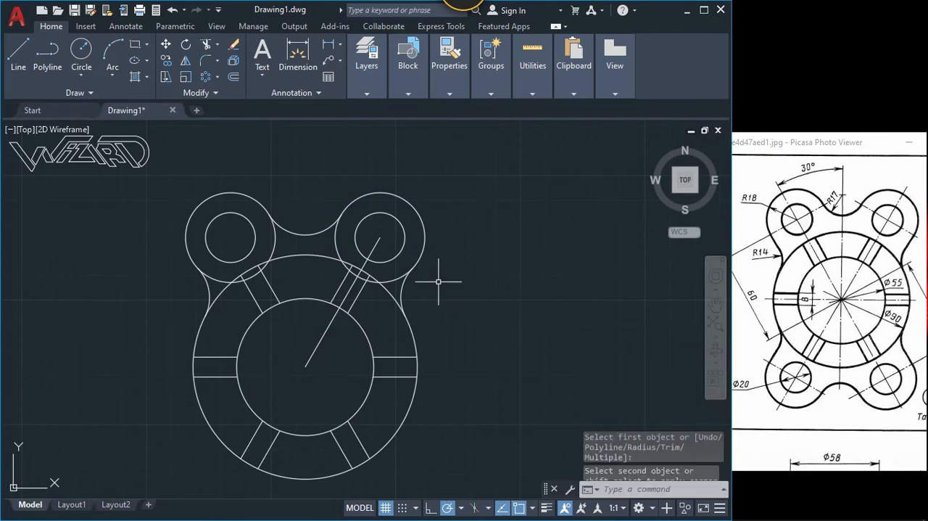
Step: Trim the inner portions of both R18 circles and delete the leftover arcs inside the large outer circle
text(tr)
key(Return)
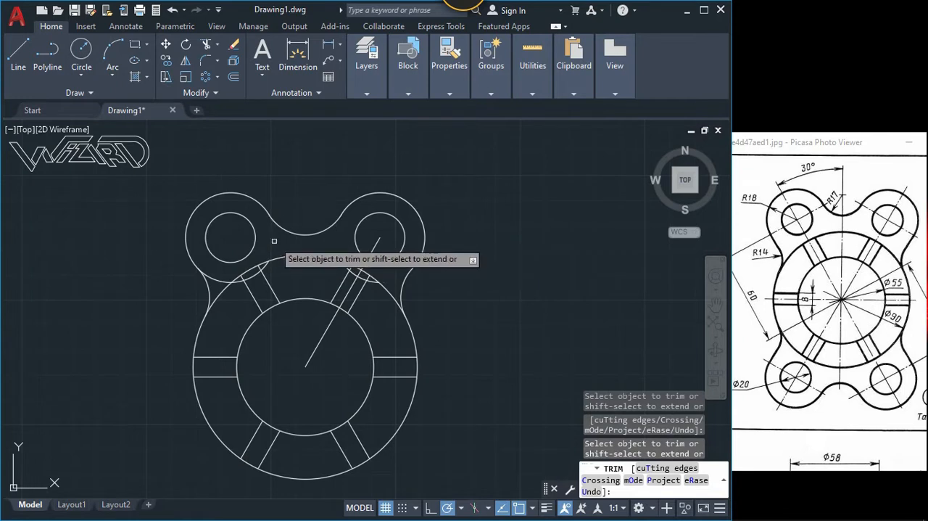
key(Escape)
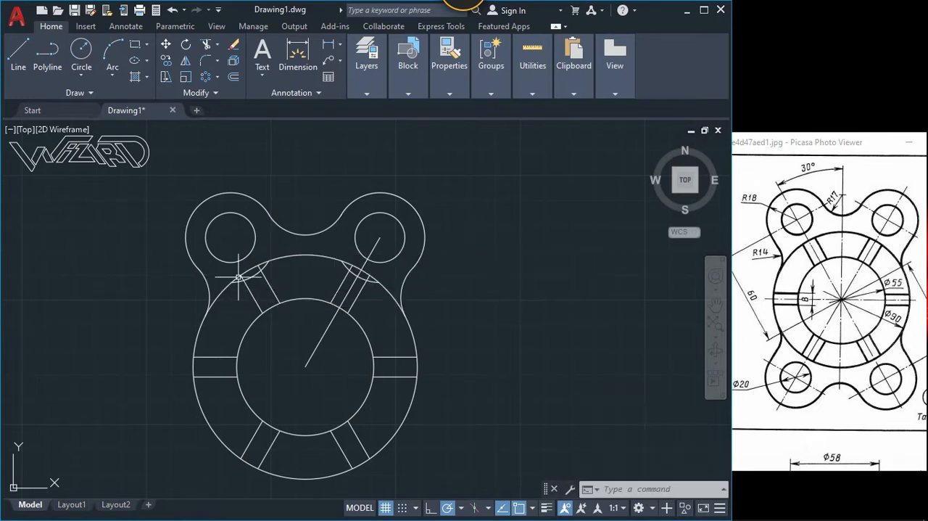
click(242, 271)
key(Delete)
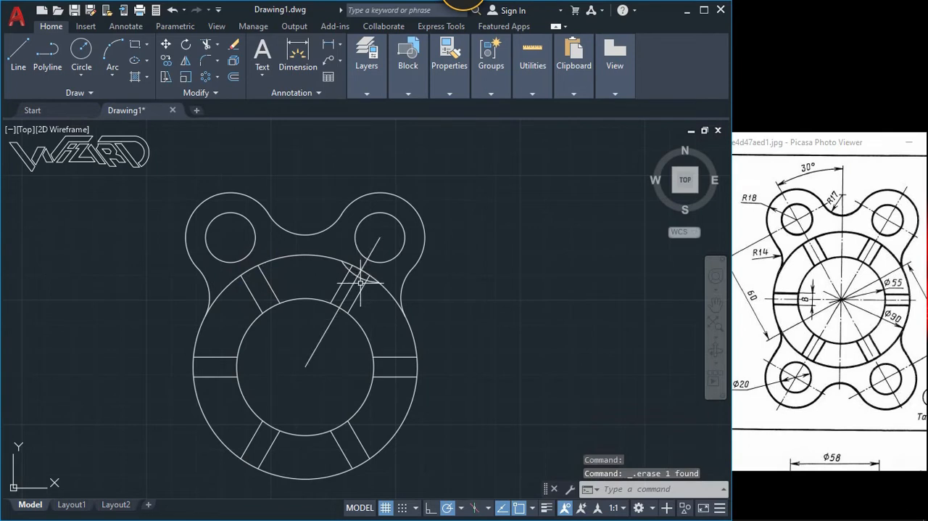
click(360, 277)
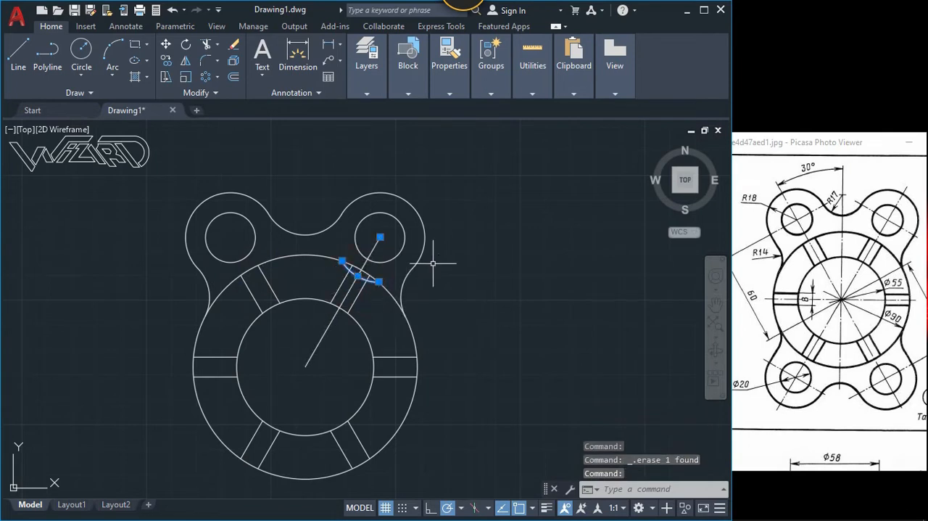
key(Delete)
Step: Stretch the outer end of the 60-degree line along its direction to beyond the upper-right lobe
click(367, 257)
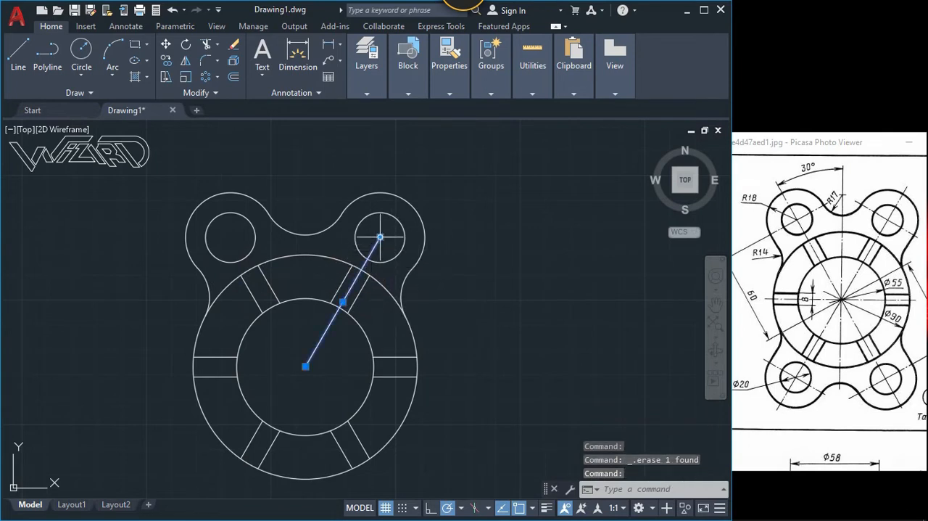
click(380, 237)
click(411, 185)
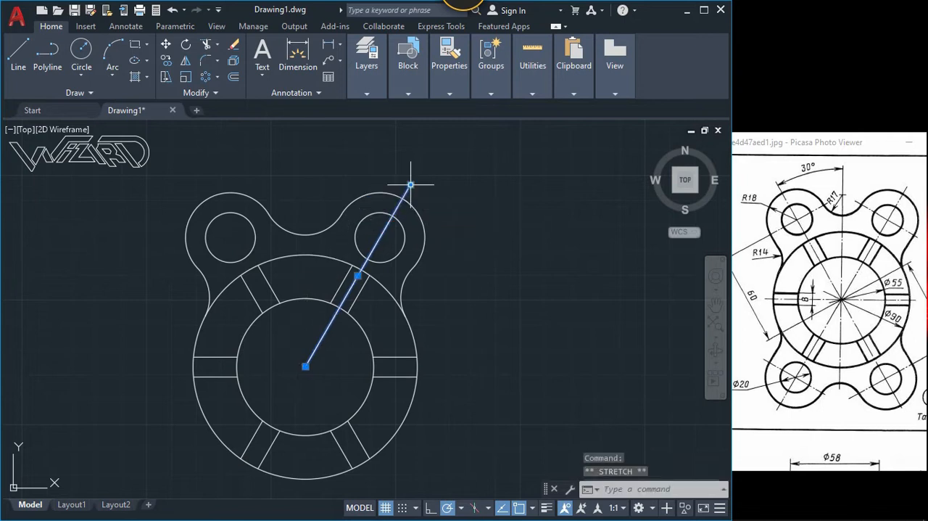
key(Escape)
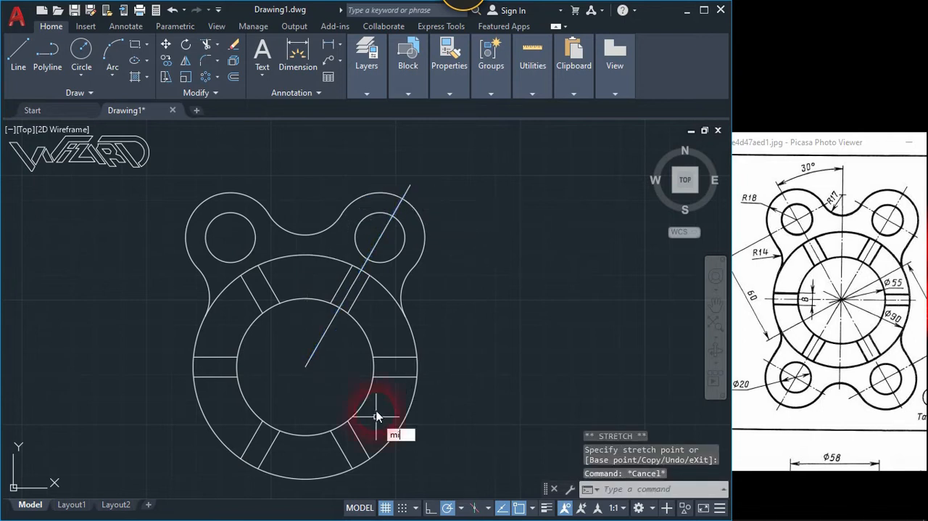
Step: Mirror the extended 60-degree line about the vertical axis through the flange centre, keeping the original
text(mi)
key(Return)
click(335, 369)
click(303, 342)
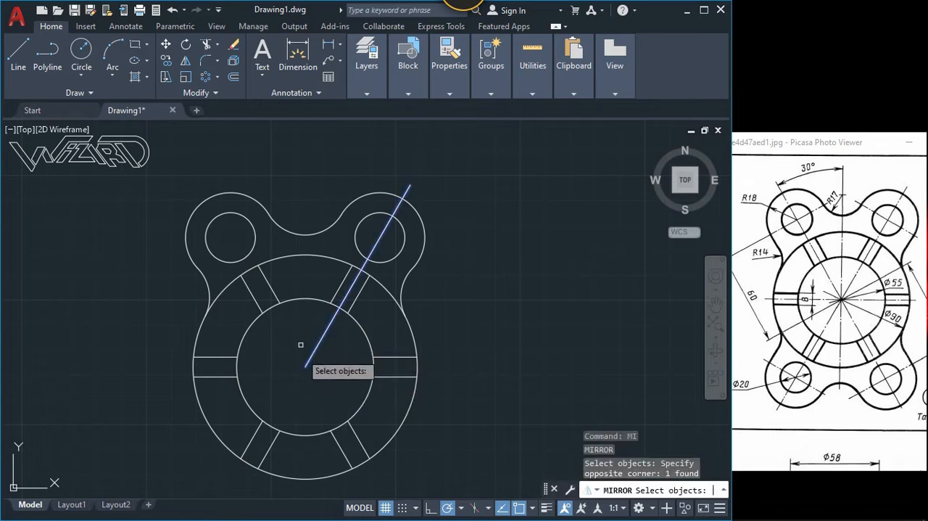
key(Return)
click(305, 366)
click(307, 392)
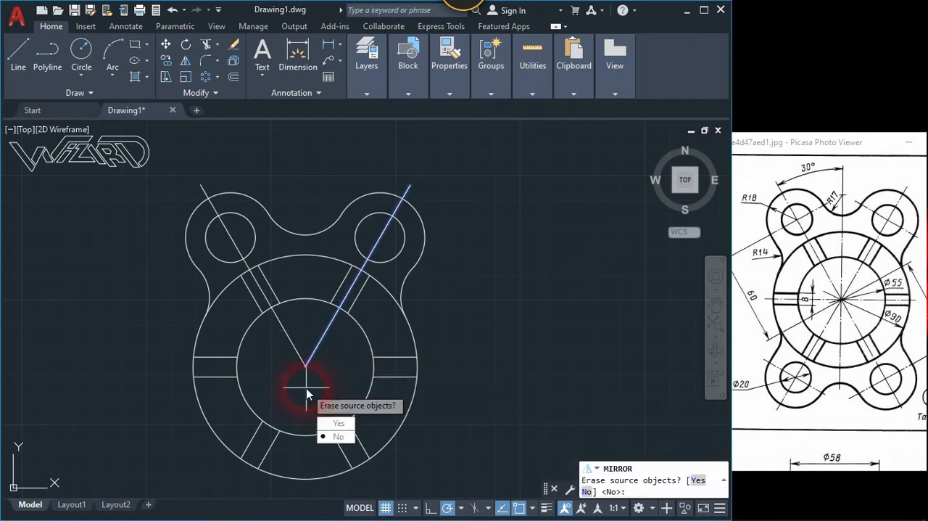
key(Return)
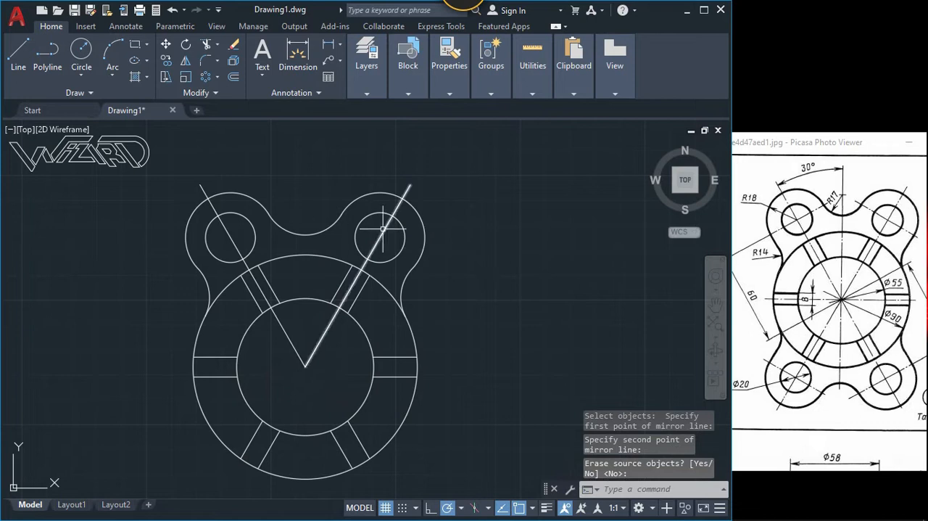
Step: Mirror both upper lobes with their holes, fillets and diagonal centre lines about the horizontal axis through the flange centre, keeping the originals
text(mi)
key(Return)
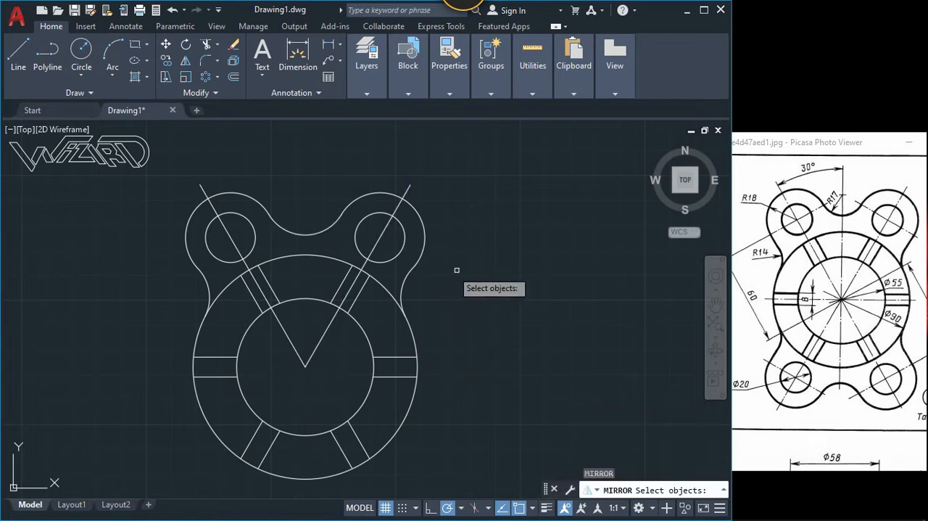
click(460, 268)
click(393, 200)
click(329, 245)
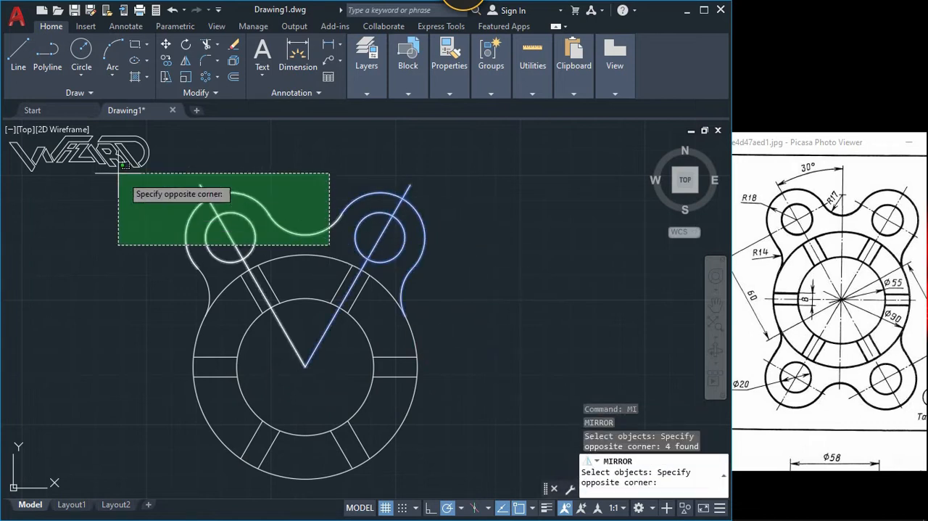
click(116, 148)
click(216, 281)
click(183, 274)
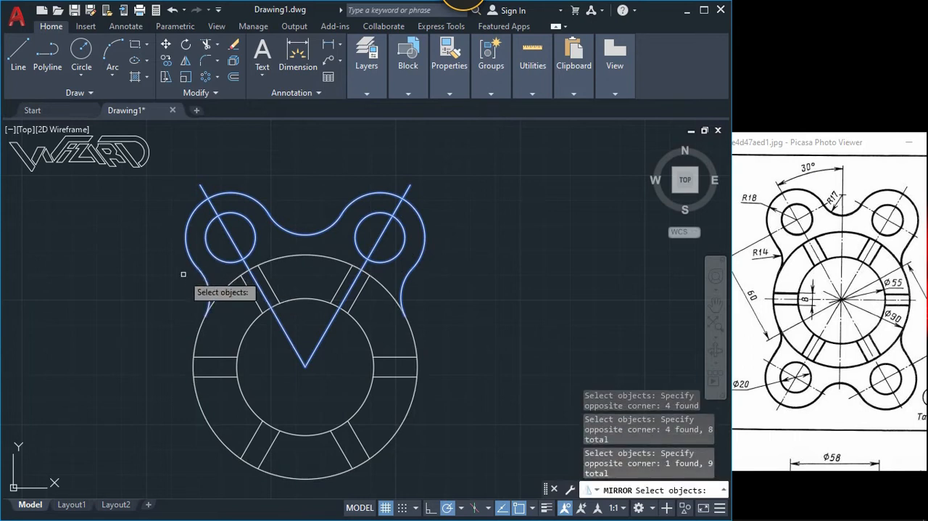
key(Return)
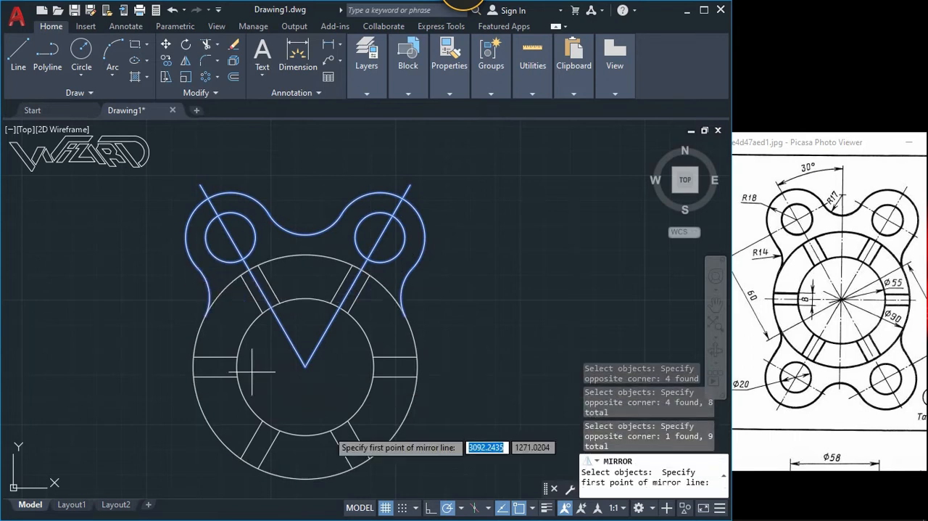
click(305, 367)
click(335, 370)
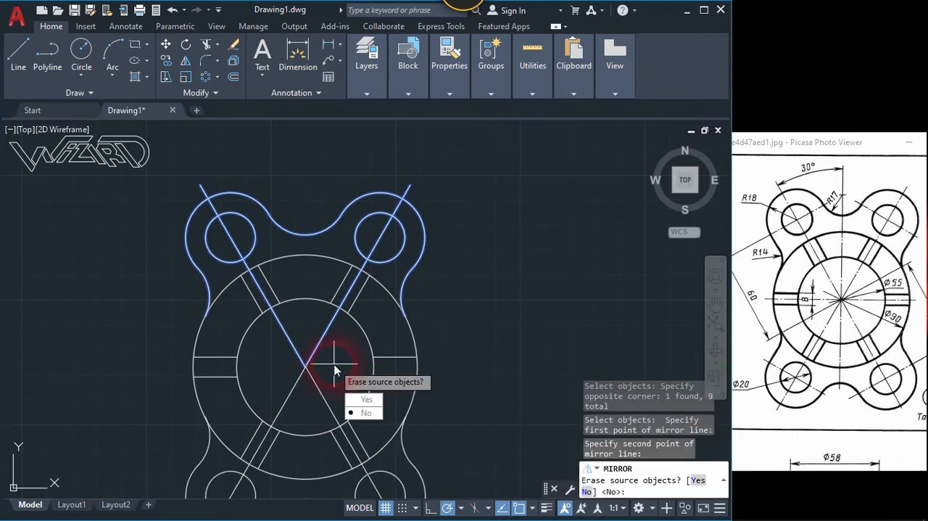
key(Return)
scroll(320, 275, down, 3)
scroll(350, 299, up, 2)
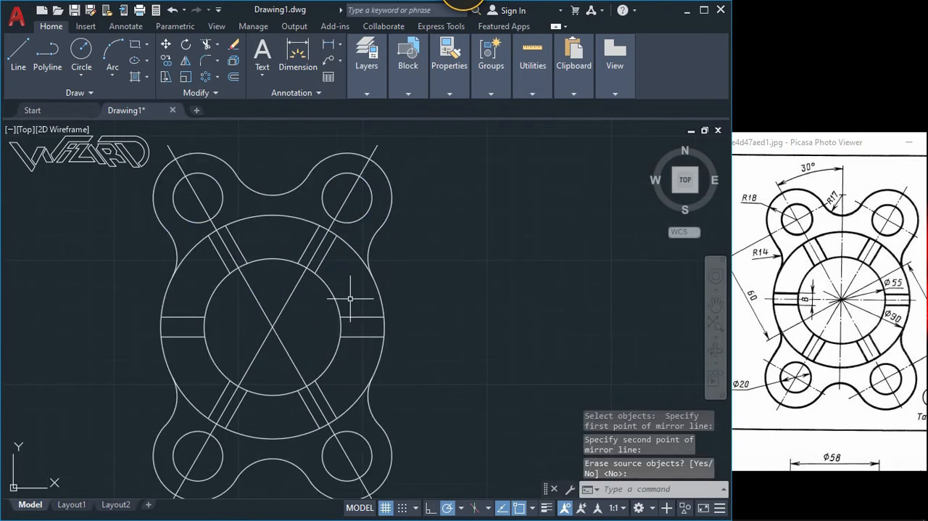
middle_drag(344, 304, 313, 287)
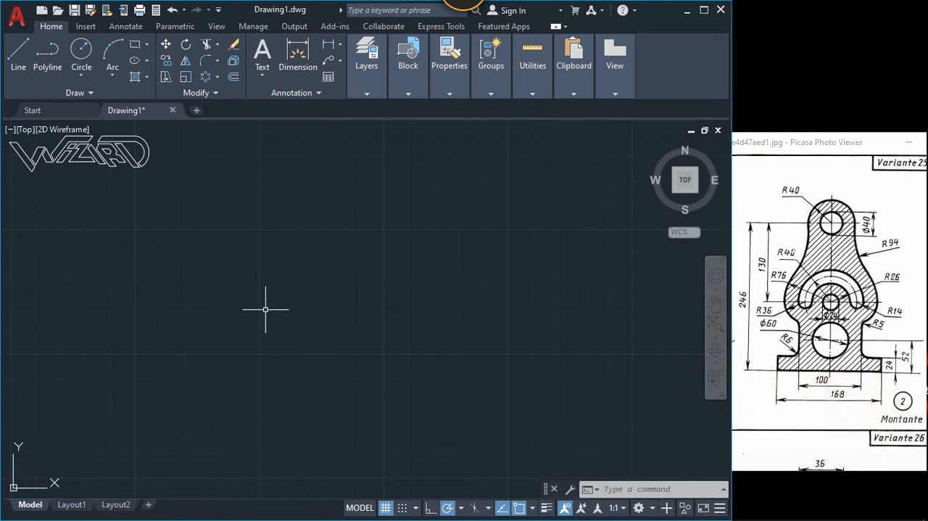
Step: In an empty area, draw a 168 horizontal base line followed by a 24 vertical line up from its right end
key(Return)
click(253, 385)
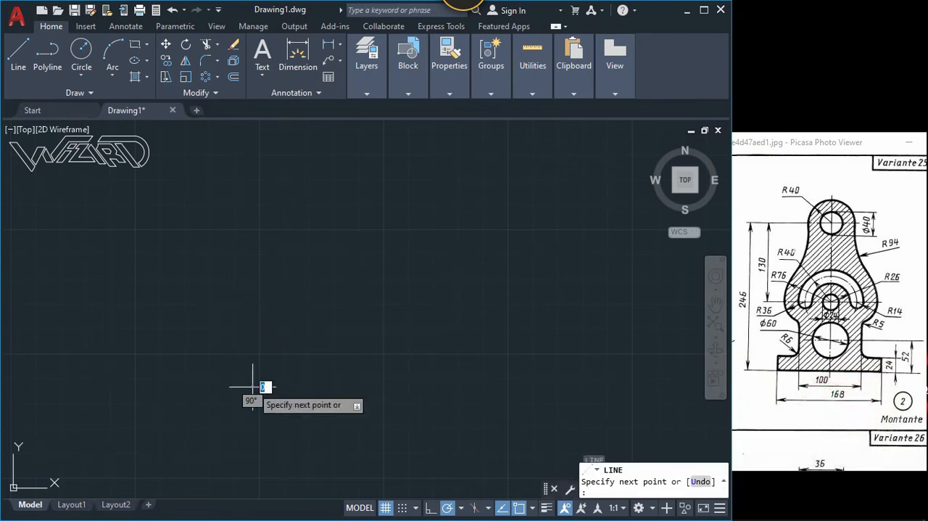
text(36)
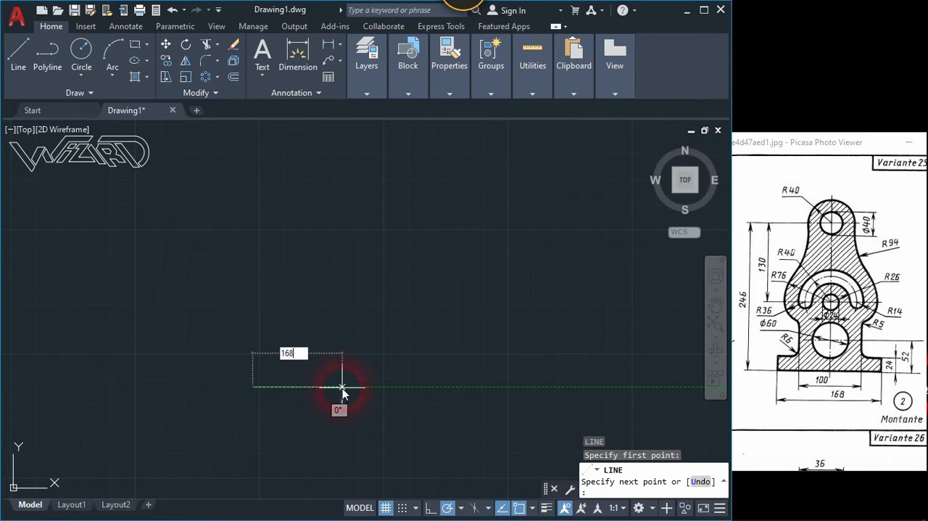
key(Return)
middle_drag(607, 319, 463, 315)
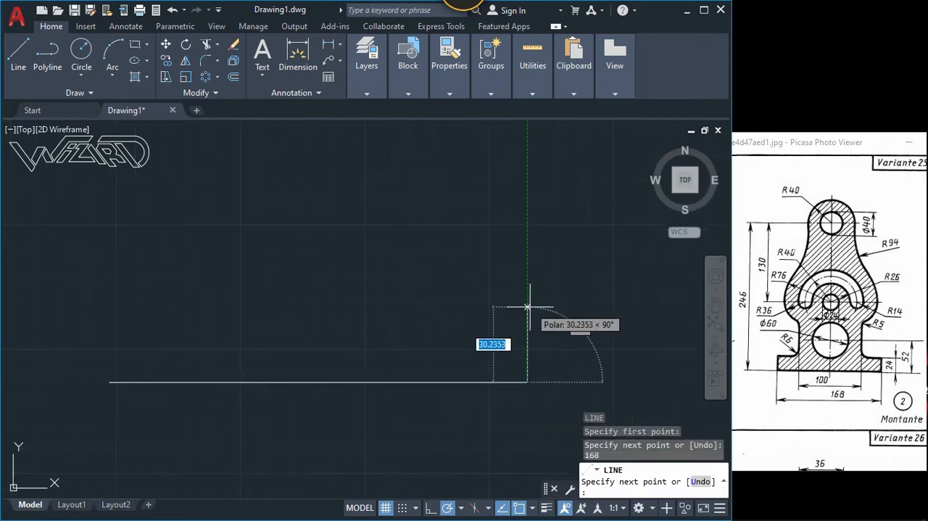
text(24)
key(Return)
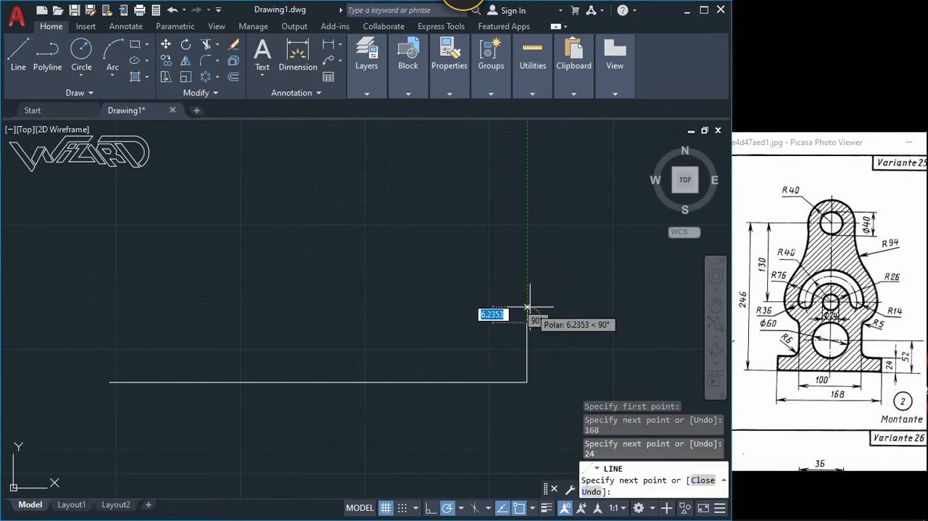
key(Return)
key(Return)
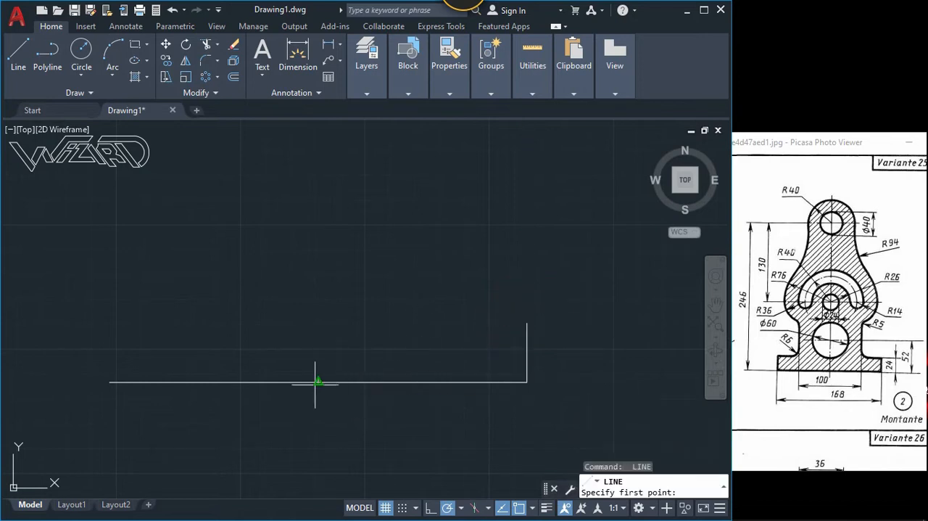
Step: Draw a vertical centre line upward from the midpoint of the 168 base line
click(318, 381)
click(318, 174)
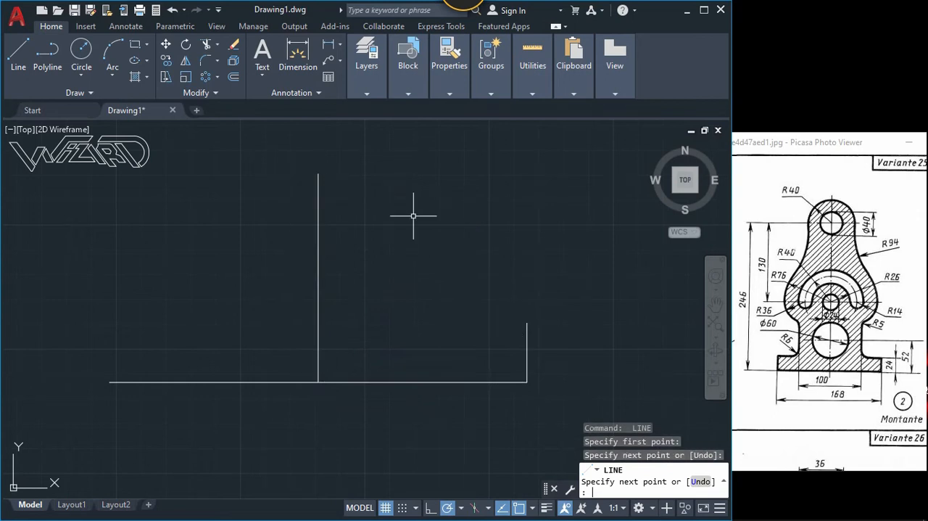
key(Return)
Step: Offset the vertical centre line 50 to the right
text(o)
key(Return)
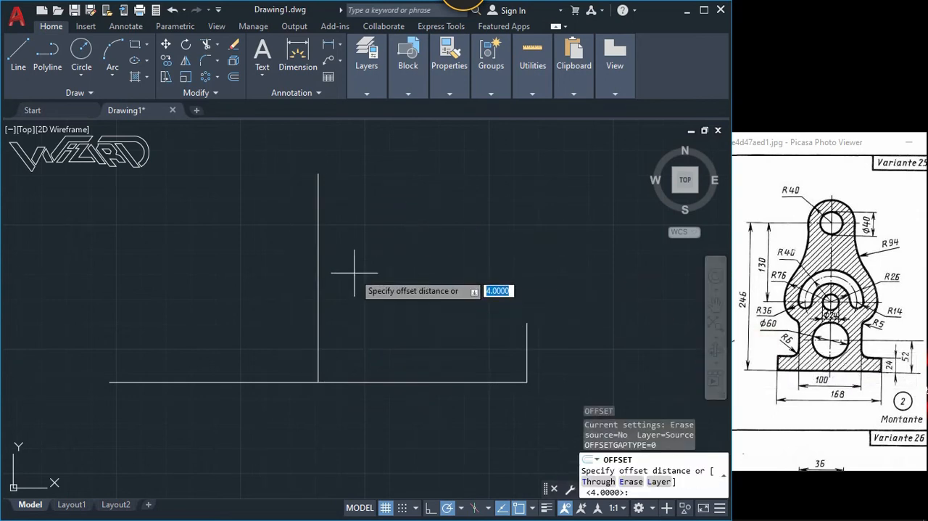
text(50)
key(Return)
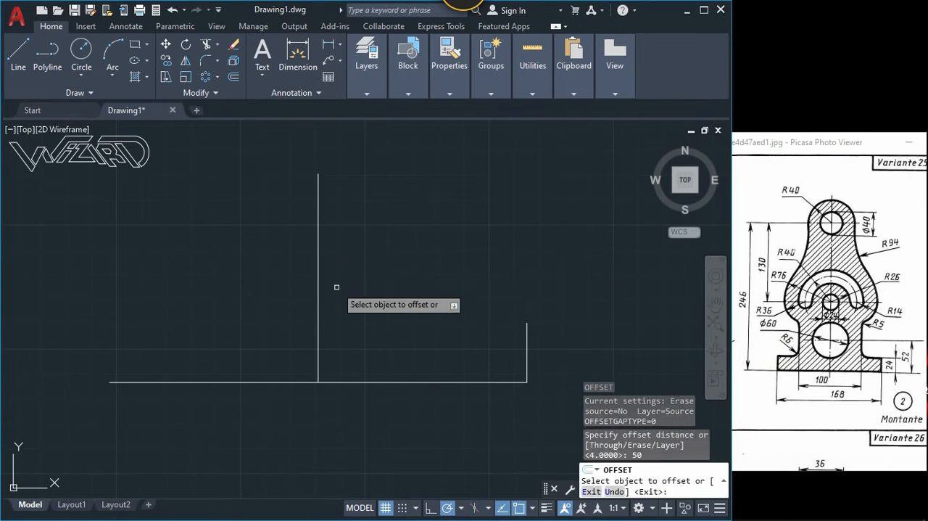
click(317, 272)
click(400, 263)
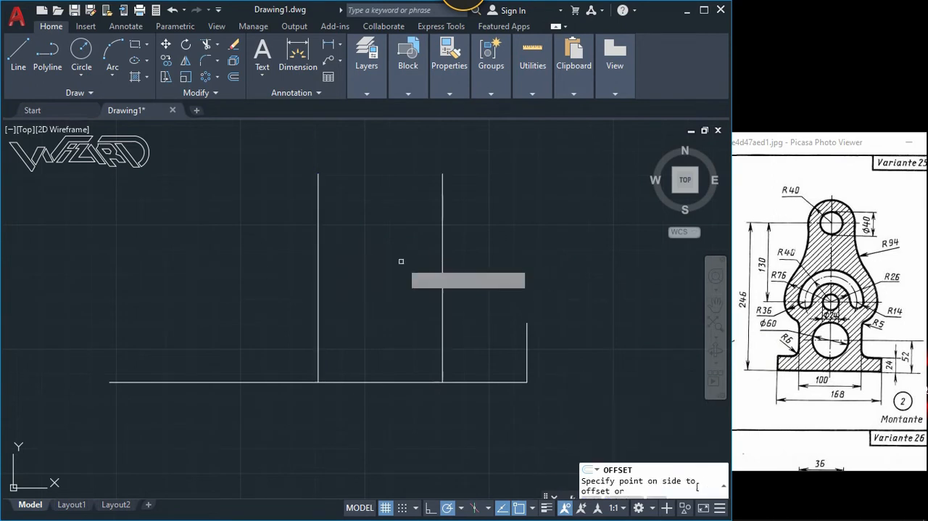
key(Escape)
Step: Draw a horizontal line from the upper end of the 24 edge leftward to the offset vertical line
text(l)
key(Return)
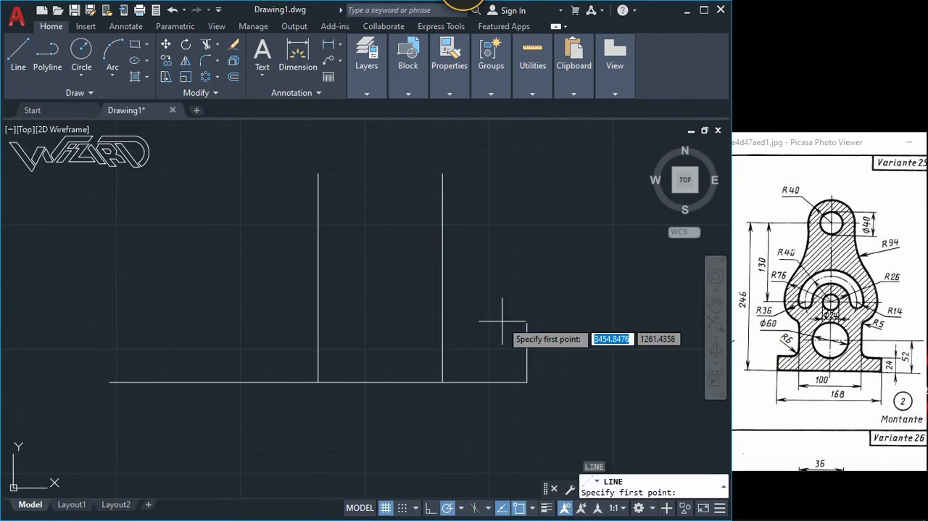
click(527, 323)
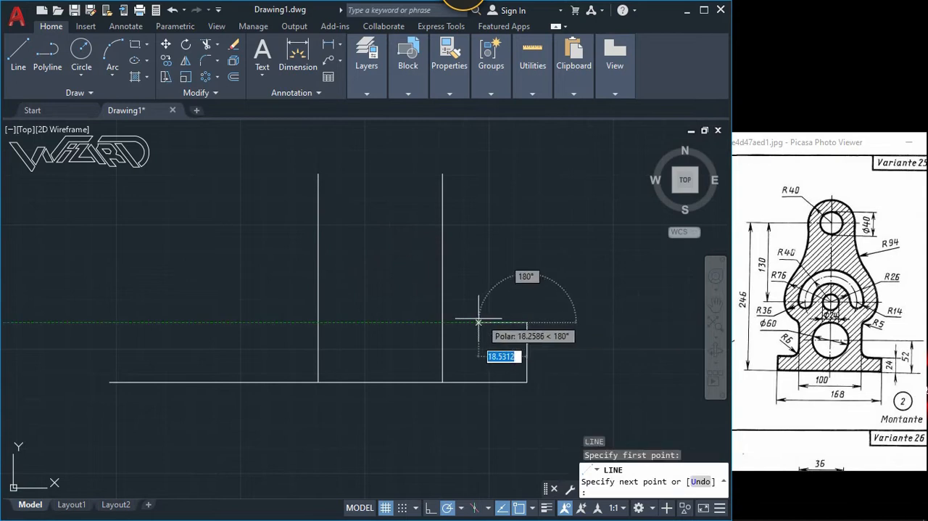
click(443, 322)
key(Return)
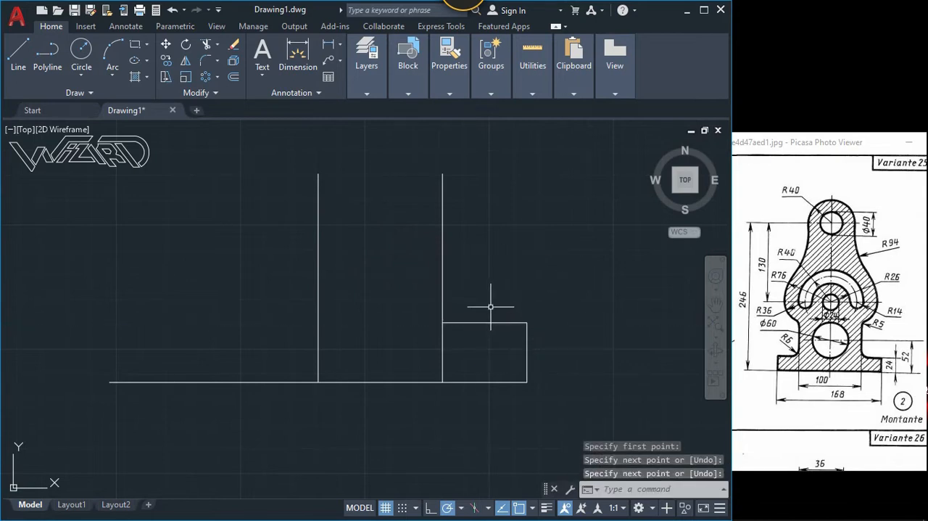
Step: Trim the part of the offset vertical line between the base line and the foot's upper edge
text(tr)
key(Return)
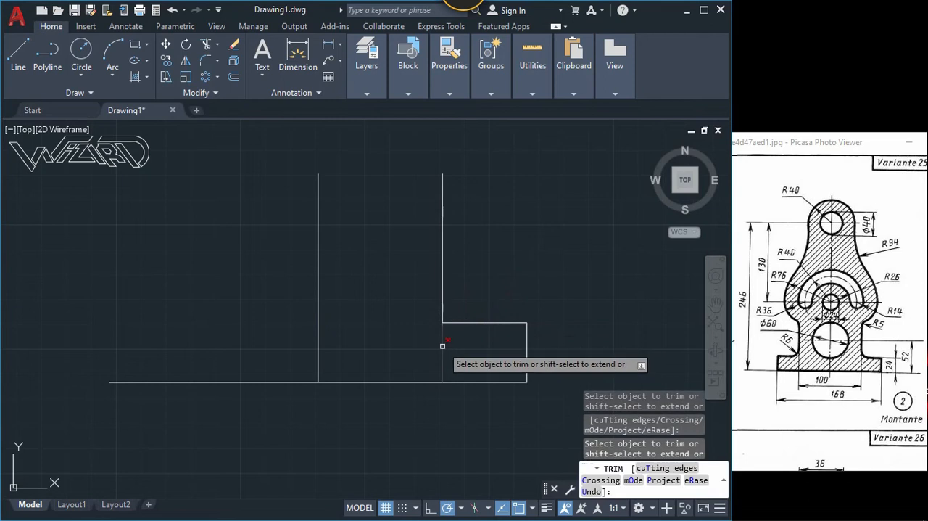
click(441, 346)
key(Return)
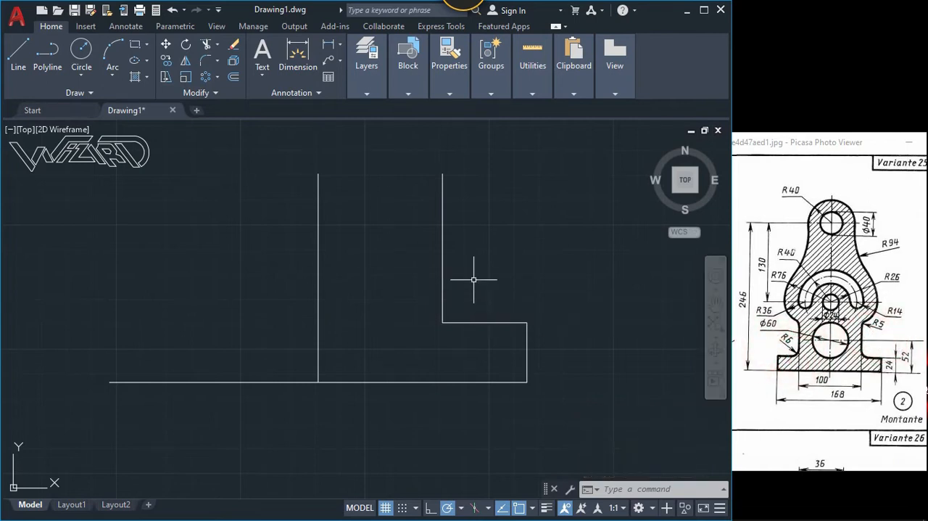
Step: Fillet the corner between the foot's upper edge and the offset vertical line with a radius of 6
text(f)
key(Return)
text(r)
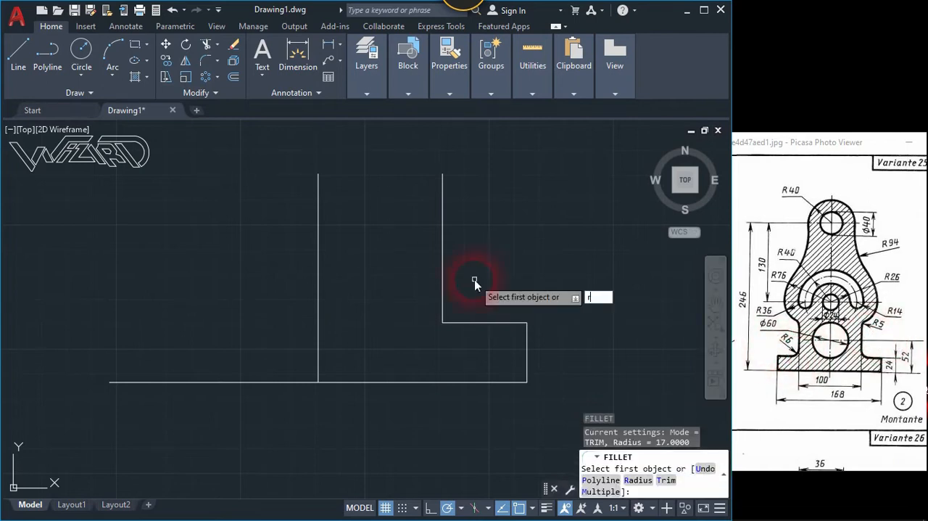
key(Return)
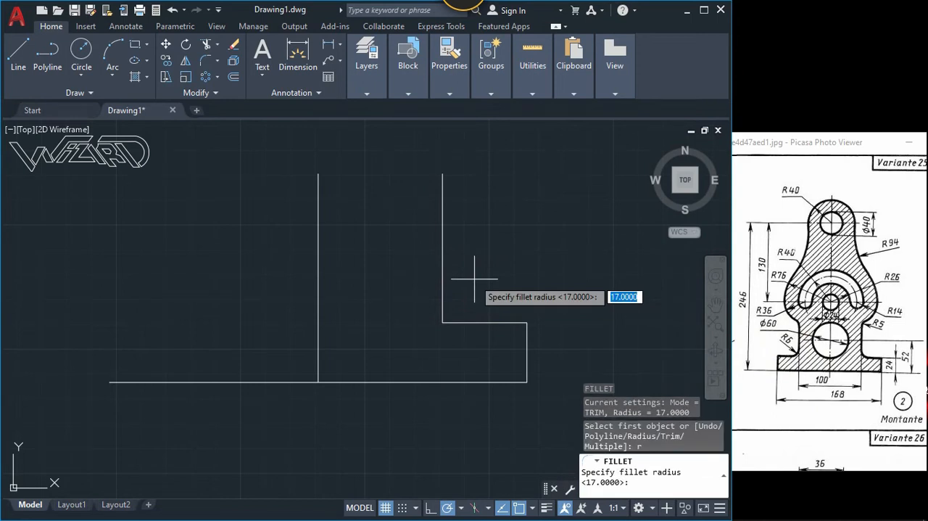
text(6)
key(Return)
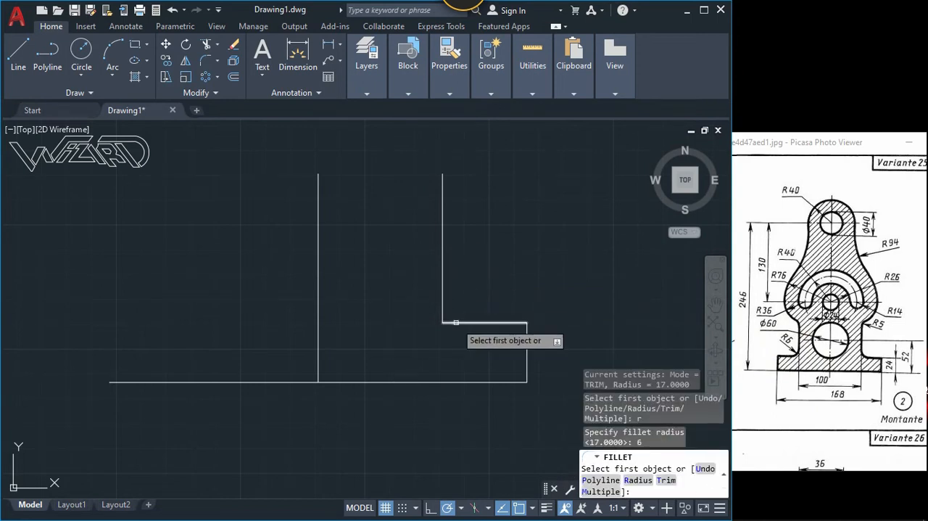
click(447, 322)
click(440, 306)
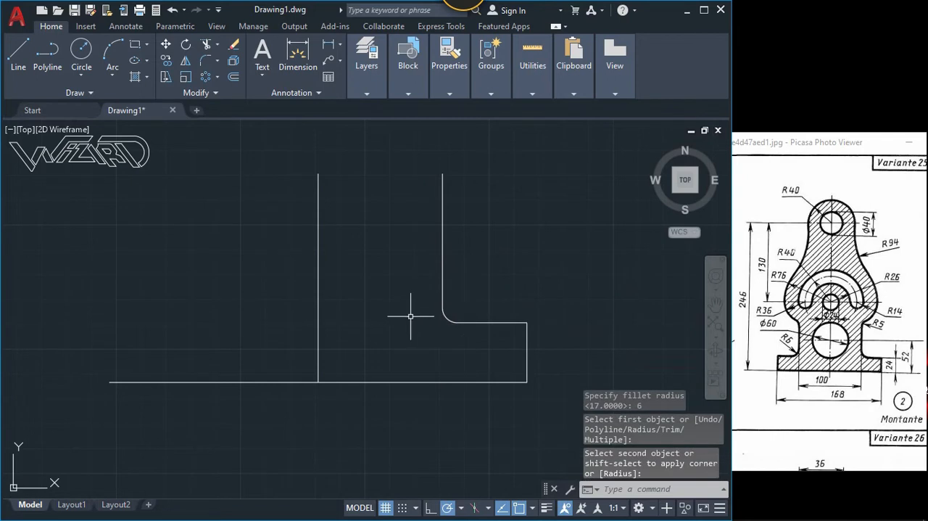
Step: Hide the vertical centre line using object isolation
click(384, 305)
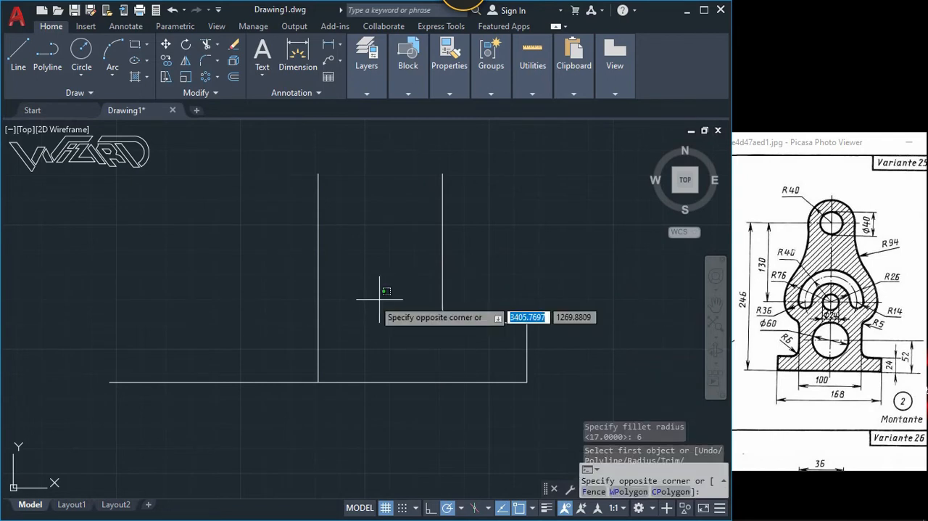
click(253, 244)
right_click(253, 245)
mouse_move(283, 254)
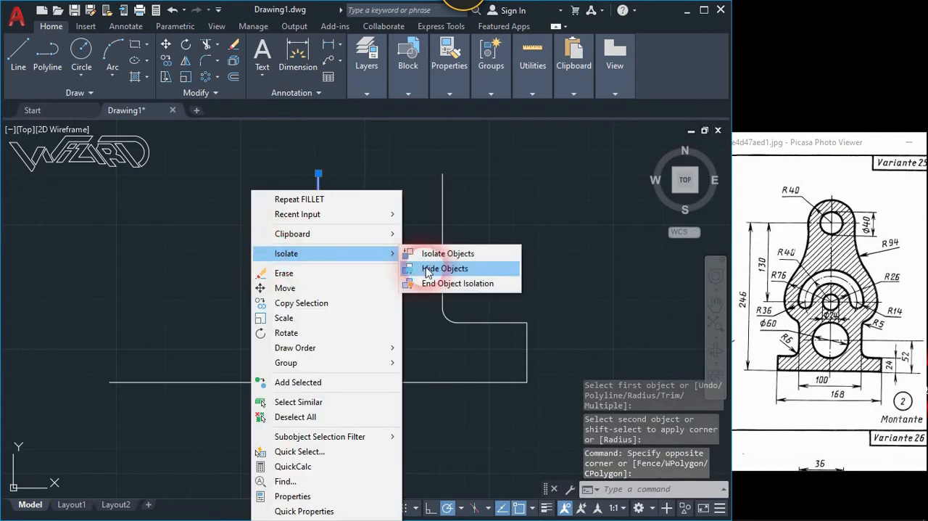
click(439, 267)
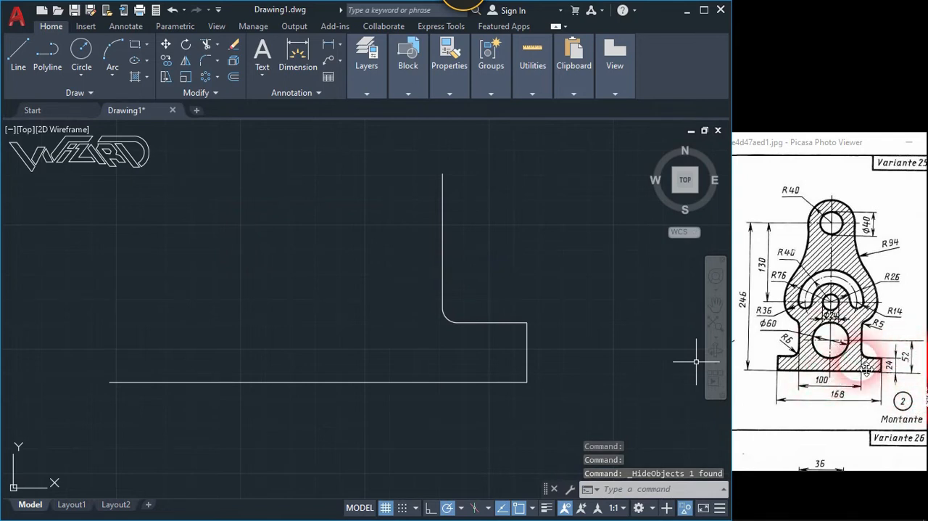
Step: Draw a circle of radius 30 centred 52 directly above the midpoint of the base line
click(262, 242)
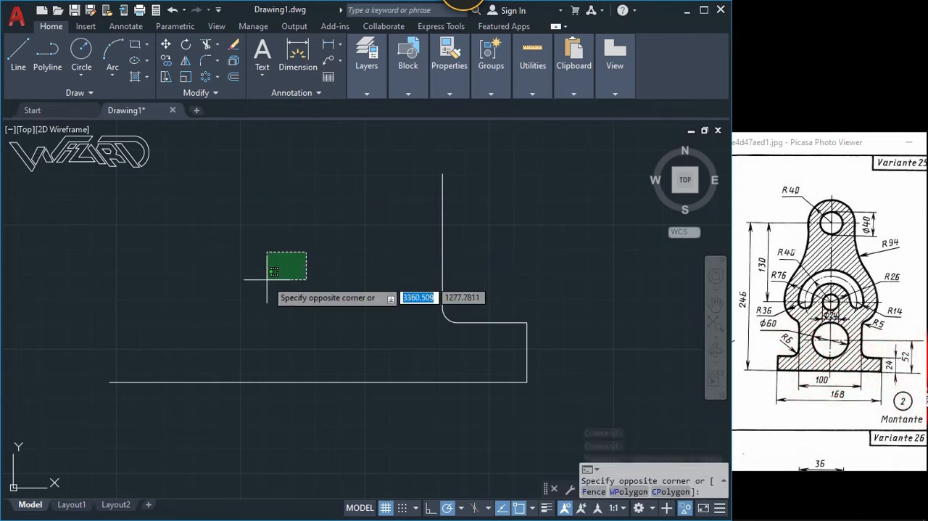
click(268, 272)
text(c)
key(Return)
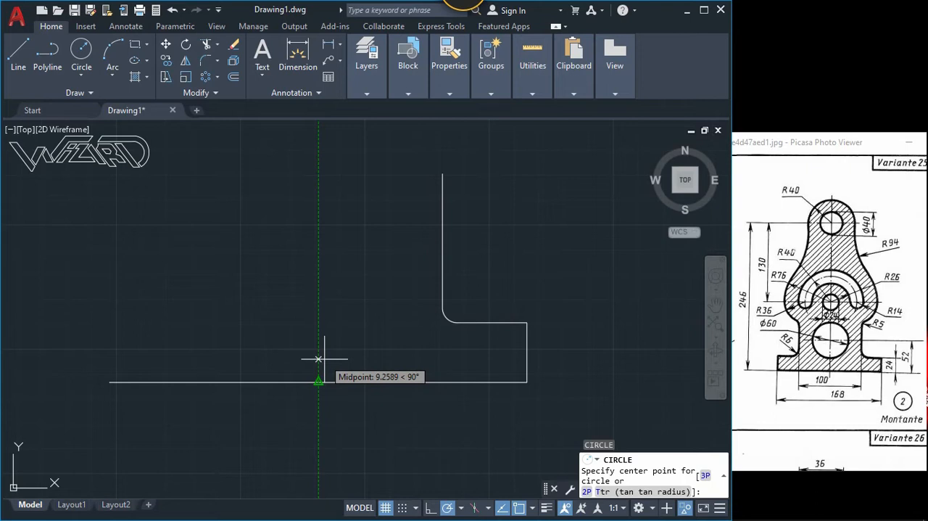
text(52)
key(Return)
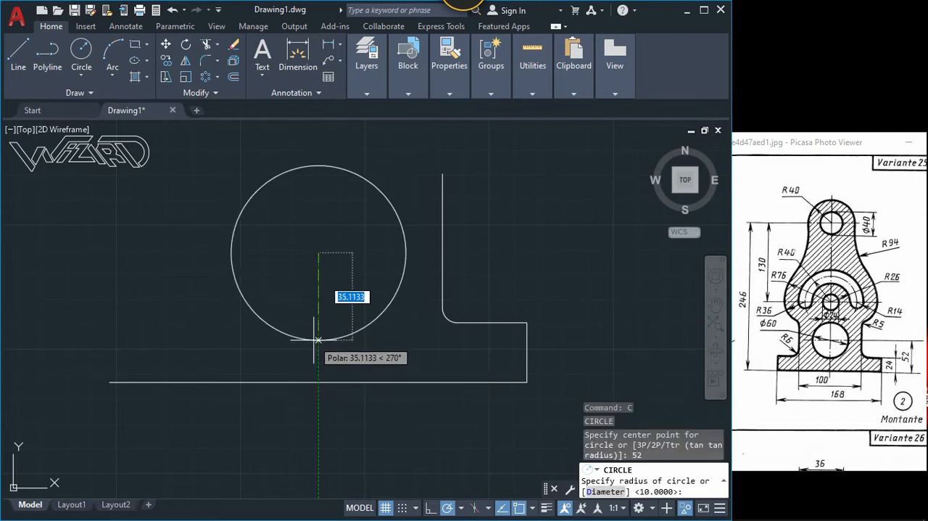
text(30)
key(Return)
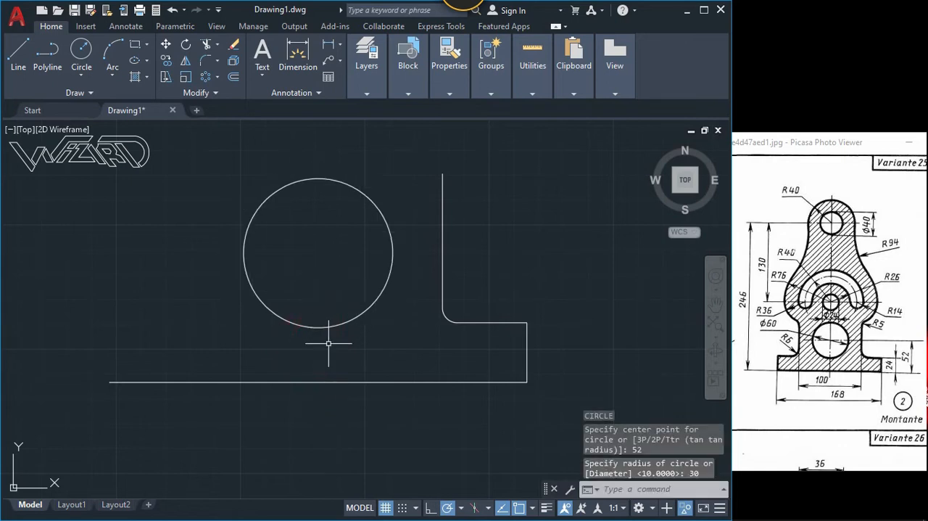
Step: Draw a circle of radius 40 centred 246 directly above the midpoint of the base line
scroll(347, 308, down, 3)
middle_drag(346, 278, 339, 365)
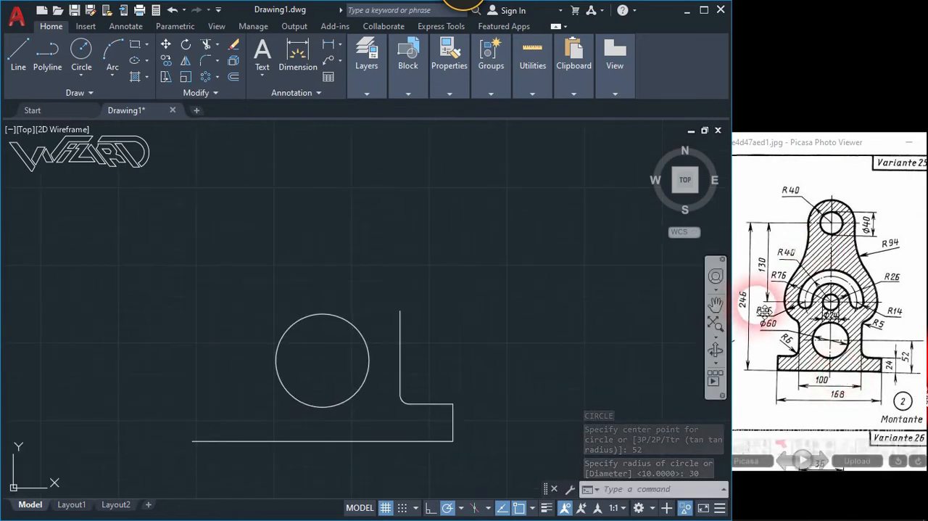
click(82, 49)
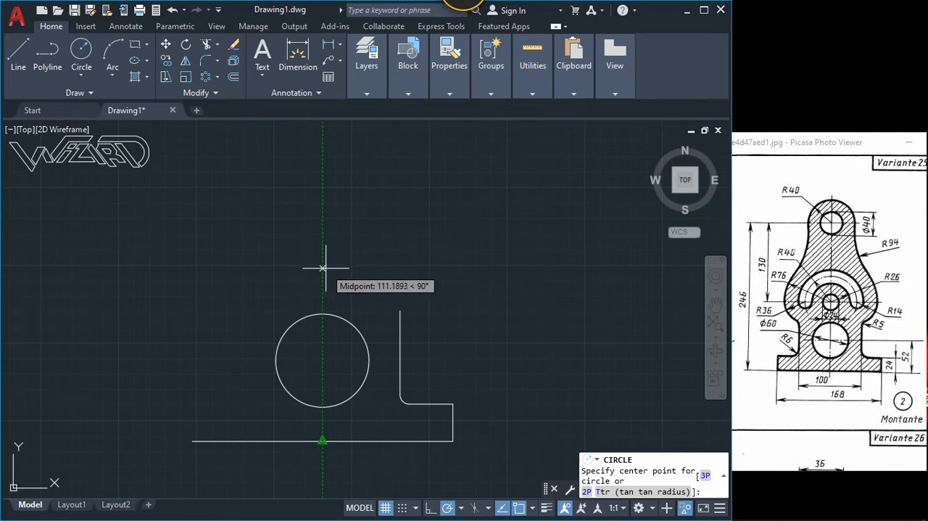
text(24)
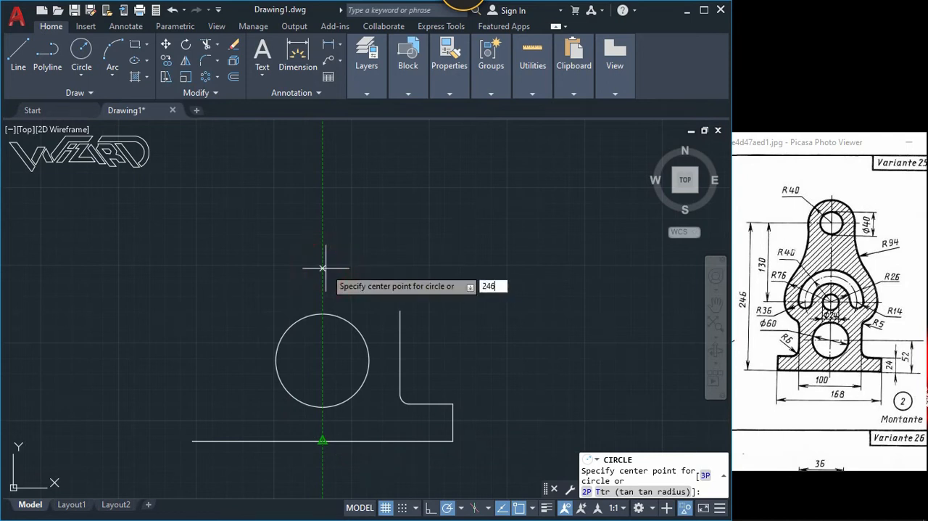
text(6)
key(Return)
scroll(327, 268, down, 3)
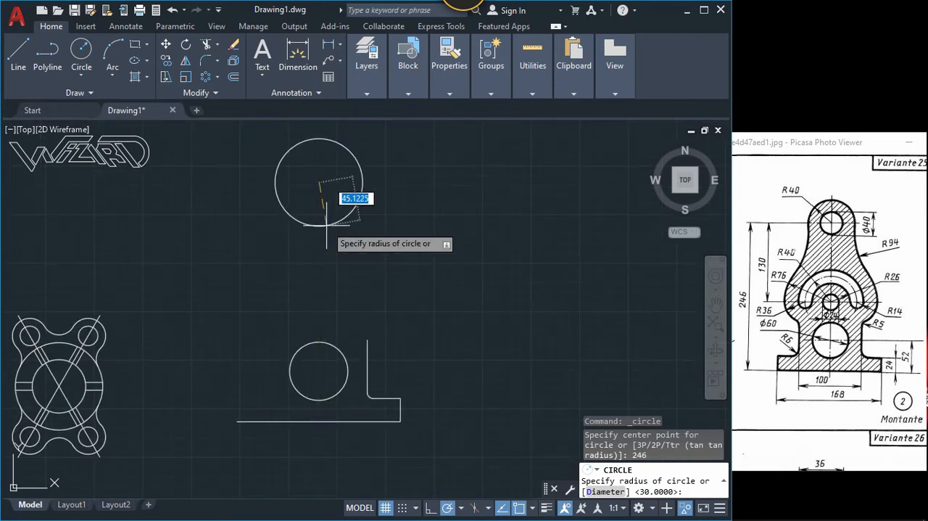
text(40)
key(Return)
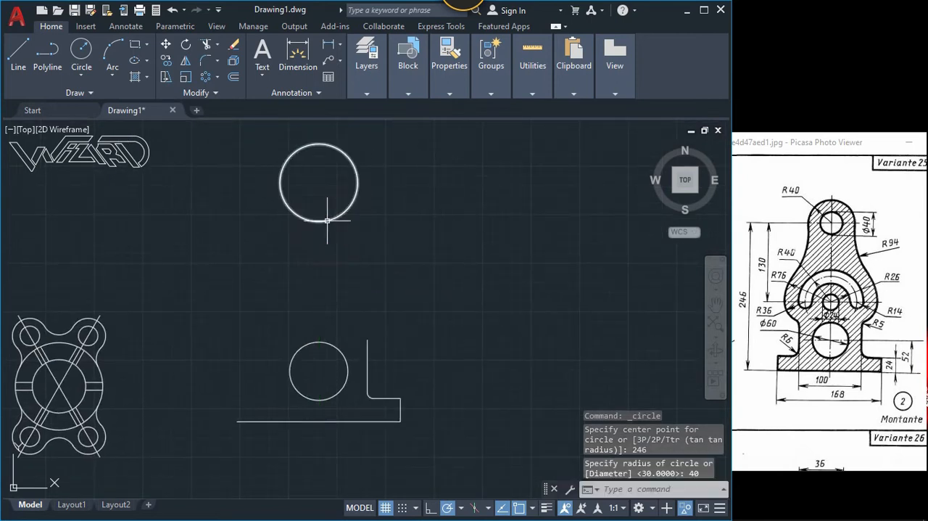
Step: Draw a circle of radius 20 concentric with the top circle of radius 40
key(Return)
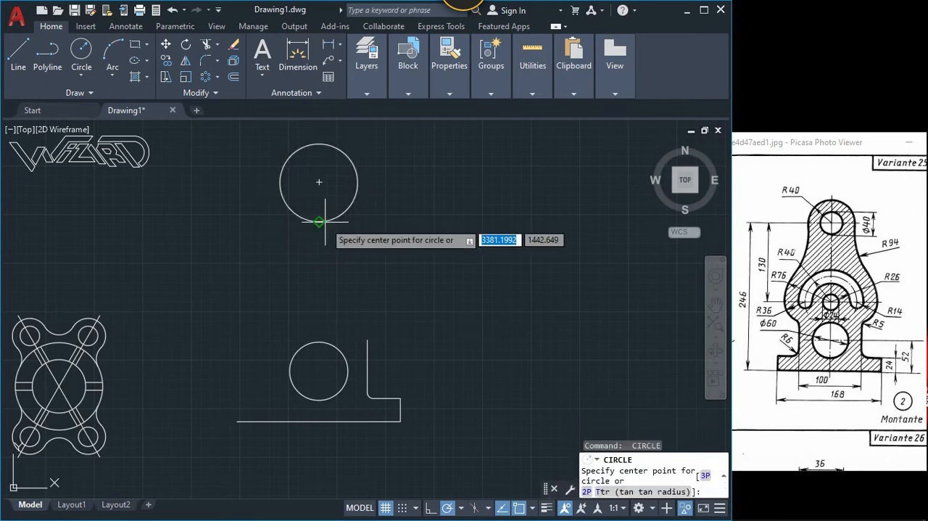
click(319, 183)
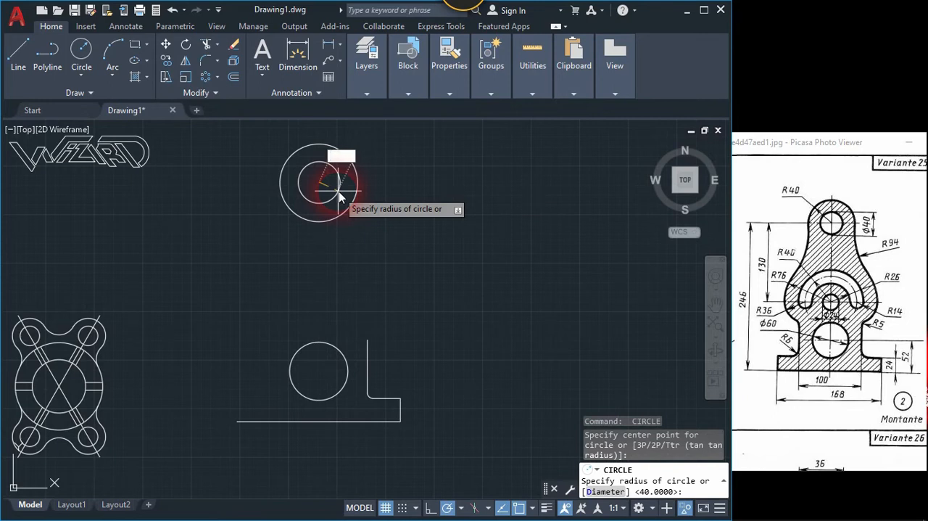
text(20)
key(Return)
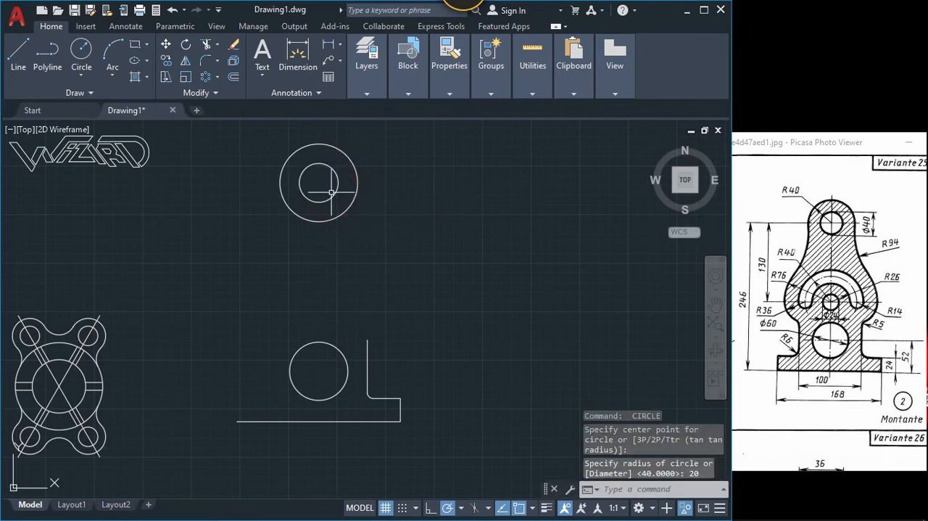
Step: Draw a circle of radius 12 centred 130 directly below the centre of the top concentric circles
key(Return)
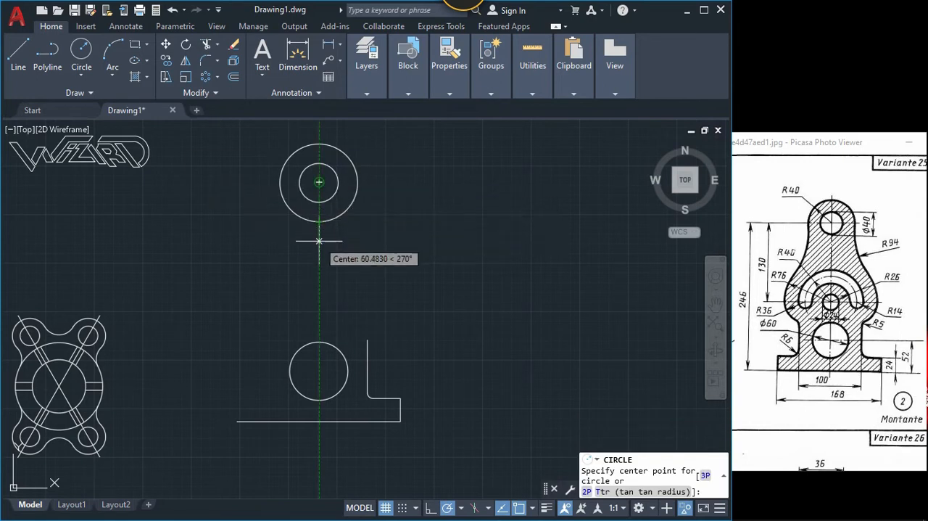
text(130)
key(Return)
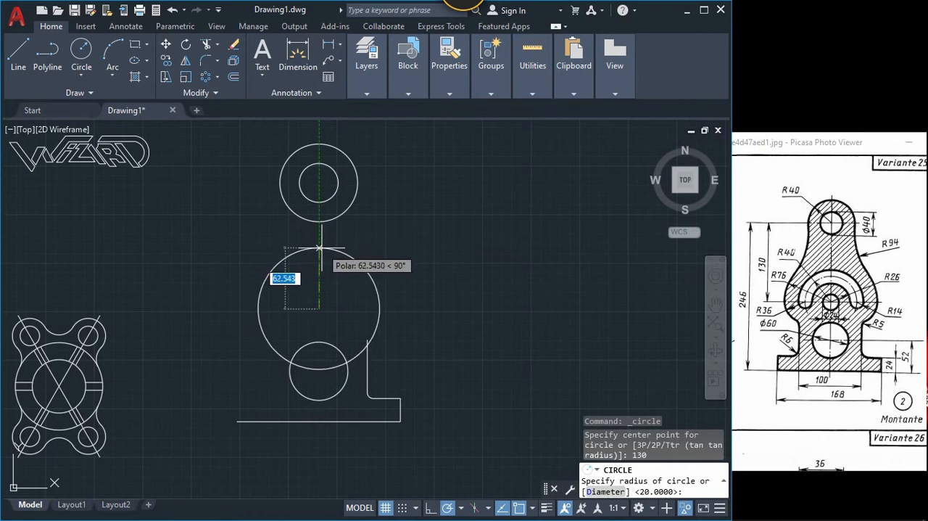
text(12)
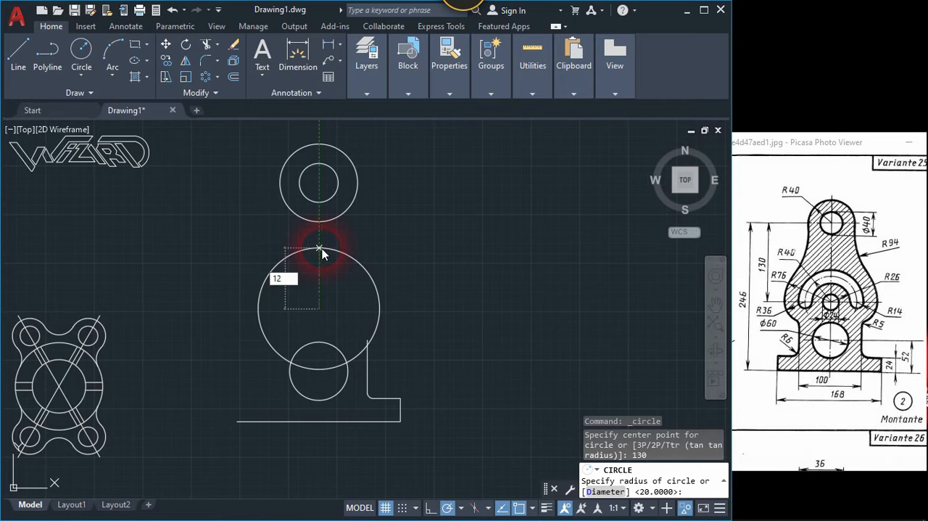
key(Return)
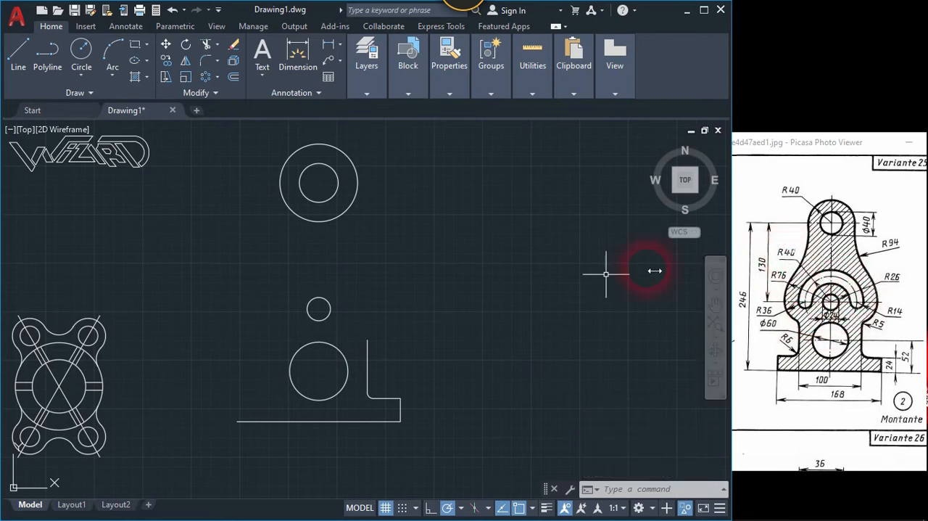
Step: Draw a circle of radius 40 concentric with the small circle of radius 12
text(c)
key(Return)
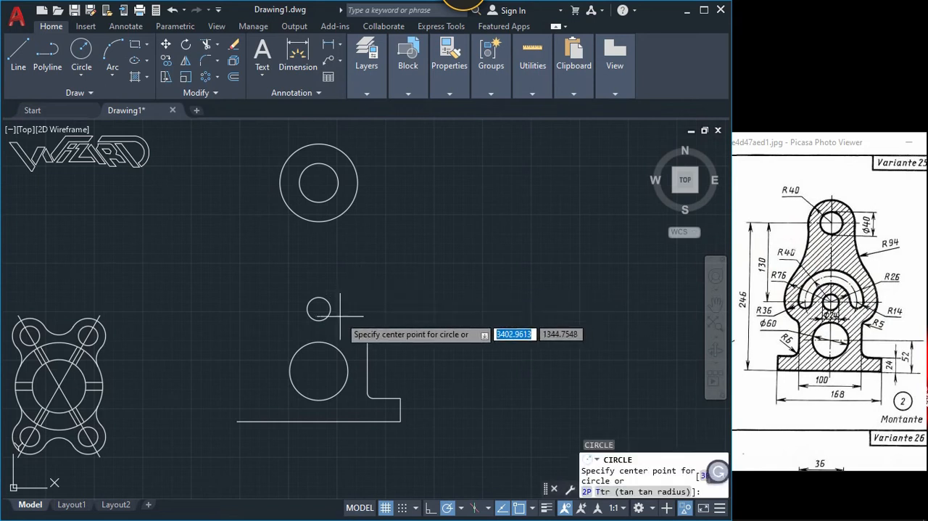
click(318, 308)
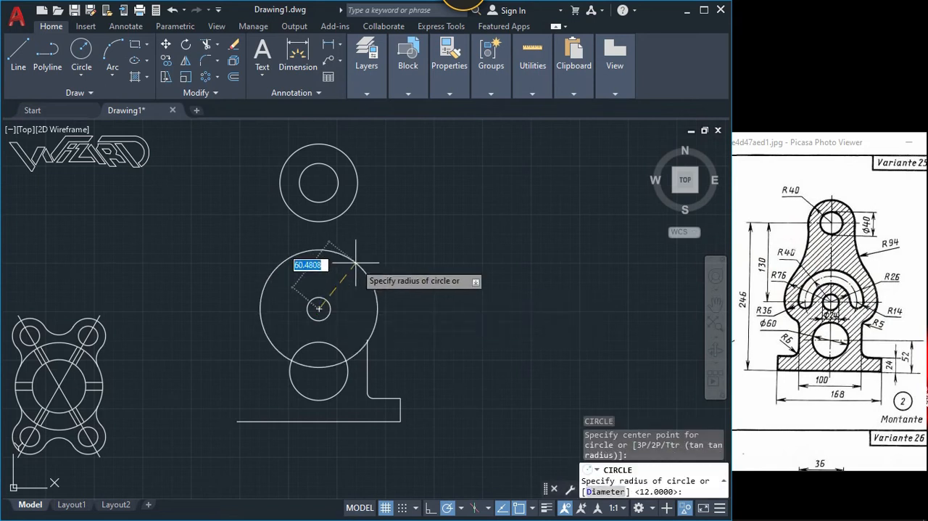
key(Return)
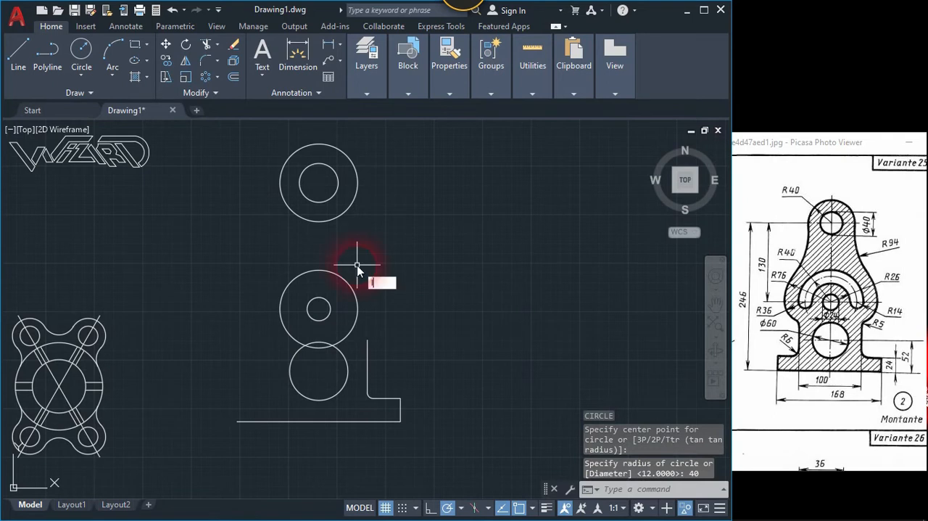
text(l)
key(Return)
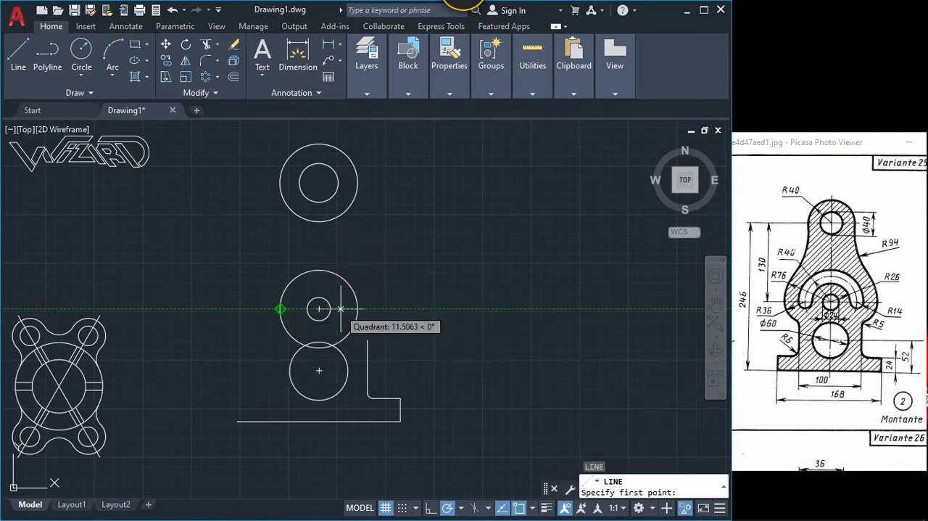
key(Escape)
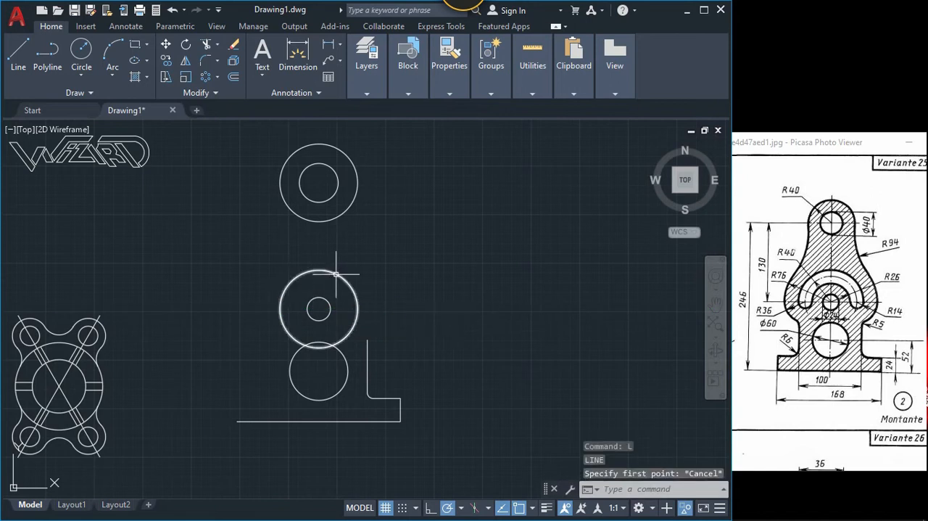
Step: Offset the middle circle of radius 40 by 14 both outward and inward
scroll(338, 280, up, 2)
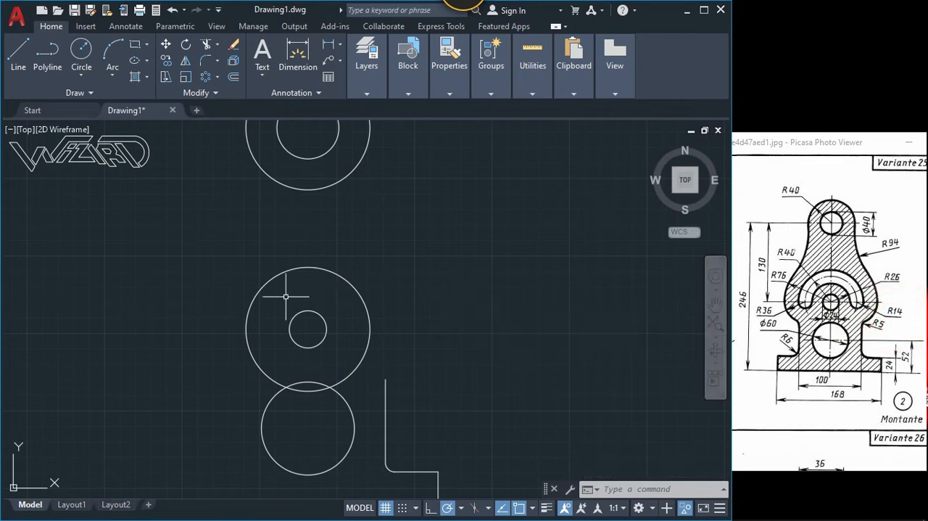
text(o)
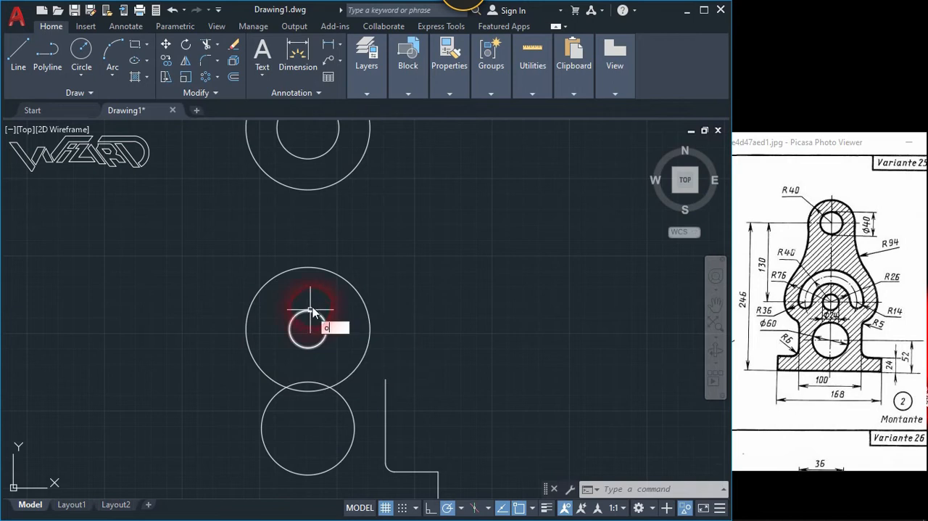
key(Return)
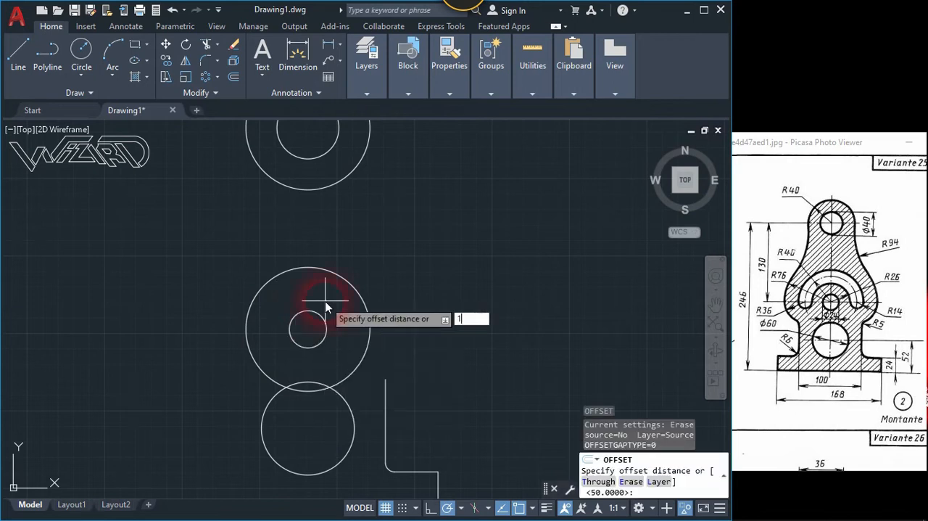
key(Return)
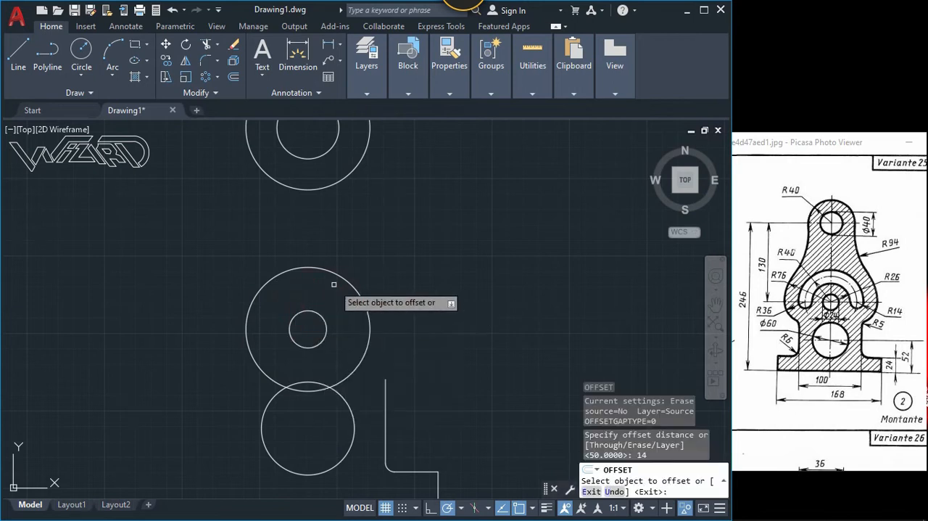
click(340, 277)
click(373, 253)
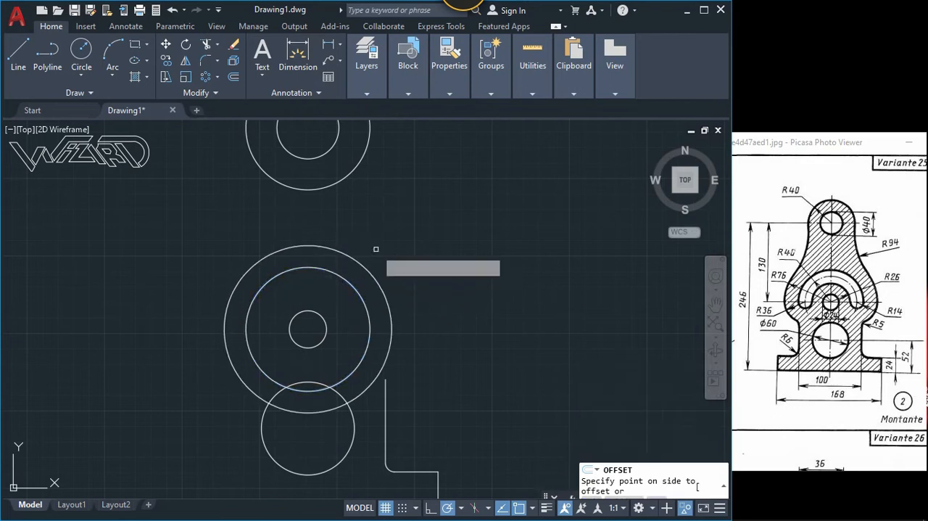
click(345, 279)
click(332, 308)
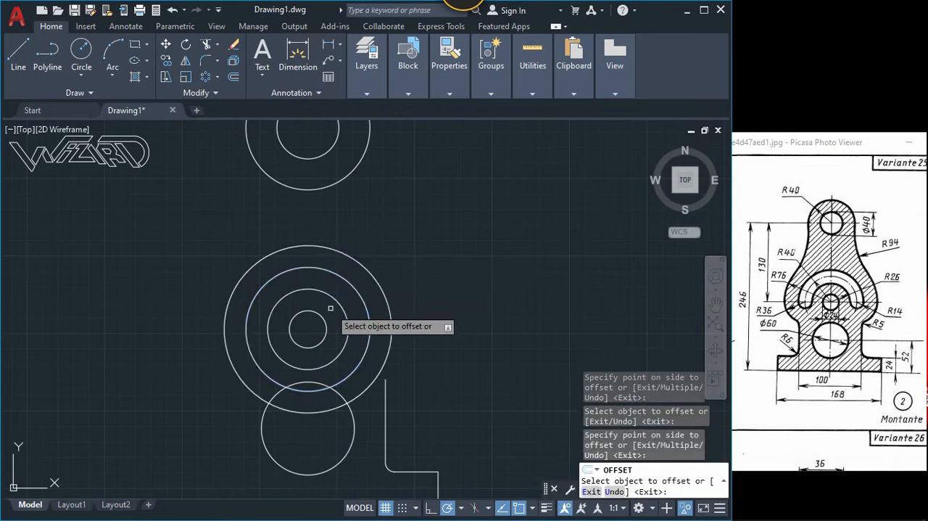
key(Return)
Step: Draw two circles of radius 14 centred on the right and left quadrants of the middle circle of radius 40
text(c)
key(Return)
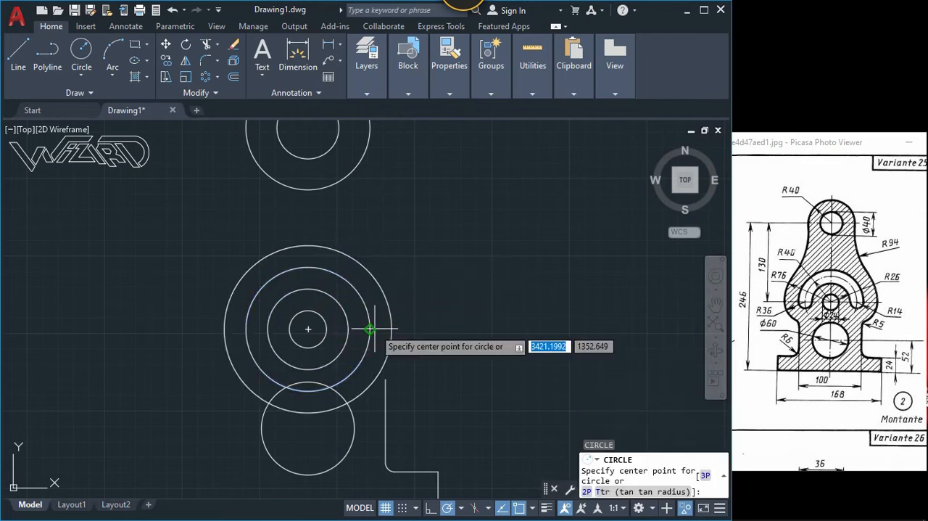
click(348, 330)
text(14)
key(Return)
key(Return)
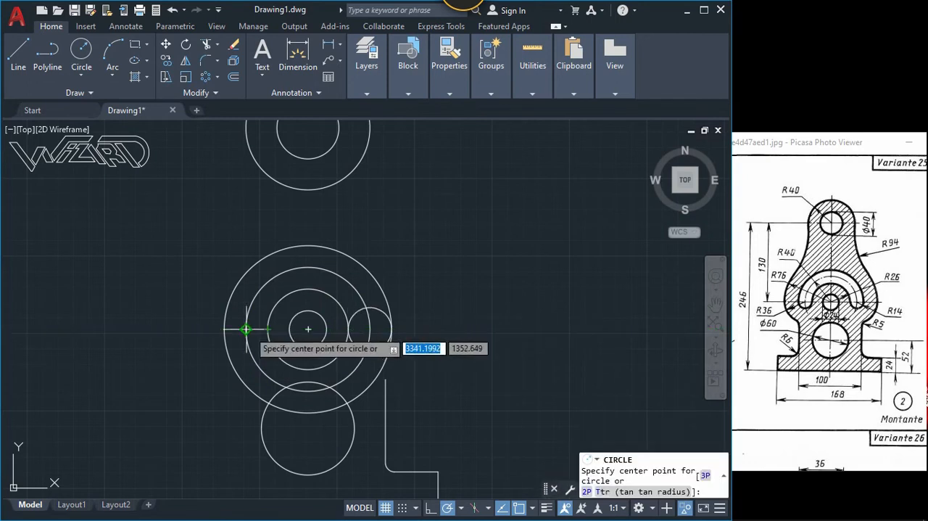
click(246, 329)
Step: Trim the lower halves of the middle circle of radius 40 and its two offset circles, between the two end circles
key(Return)
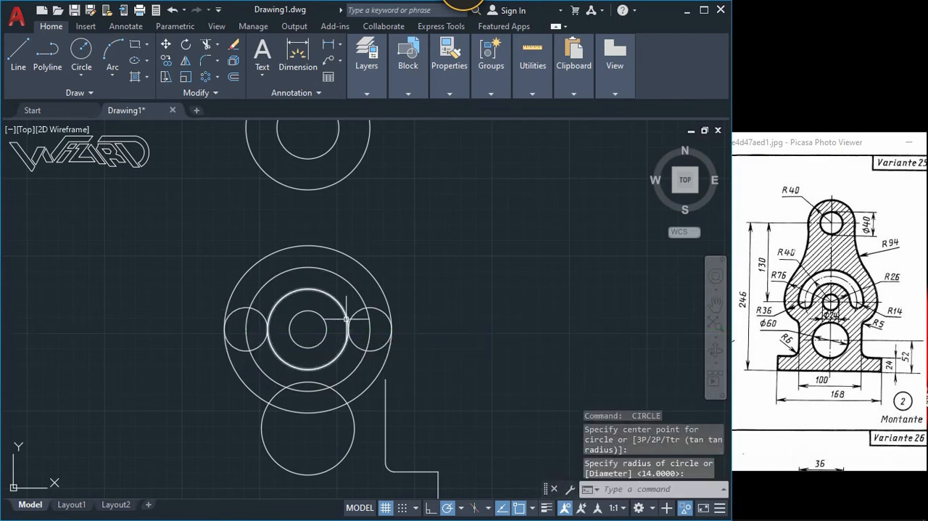
text(tr)
key(Return)
click(362, 361)
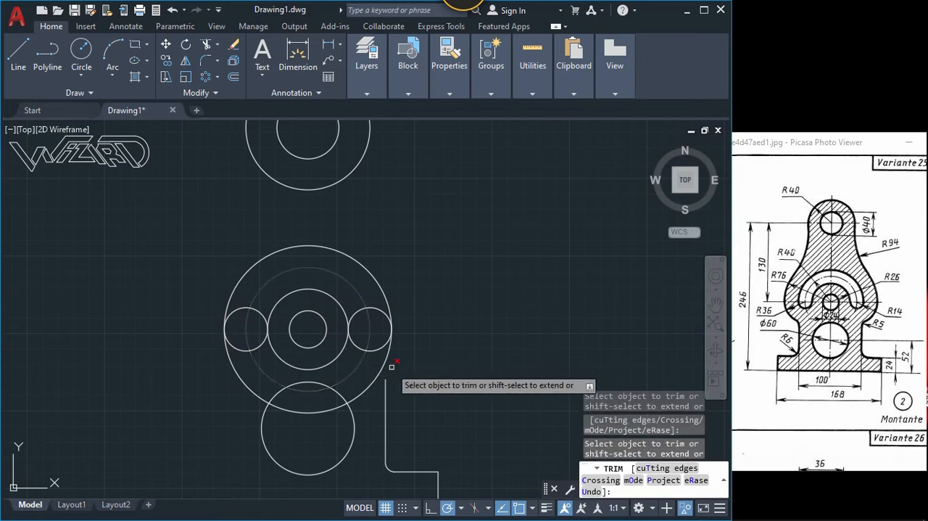
mouse_move(397, 367)
mouse_down()
mouse_move(336, 355)
mouse_move(230, 372)
mouse_up()
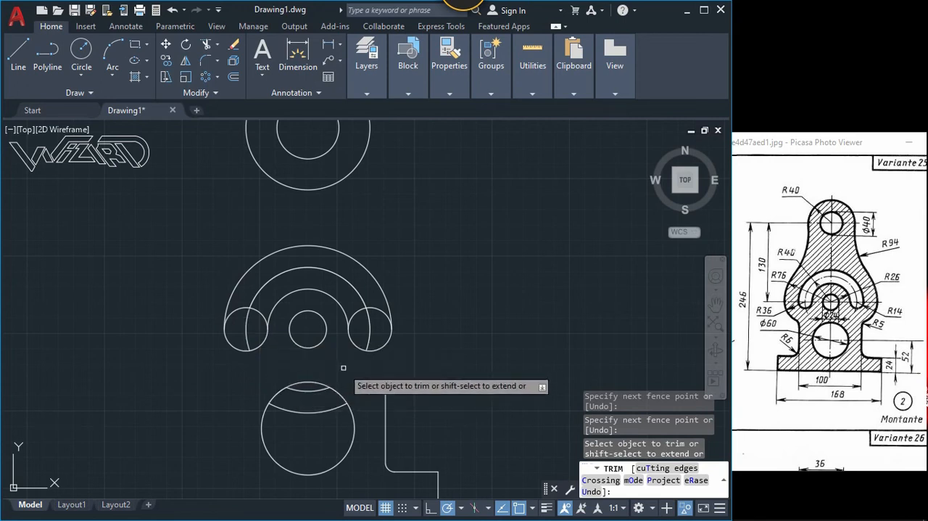
Step: Erase the two leftover arcs inside the lower circle of radius 30
click(310, 384)
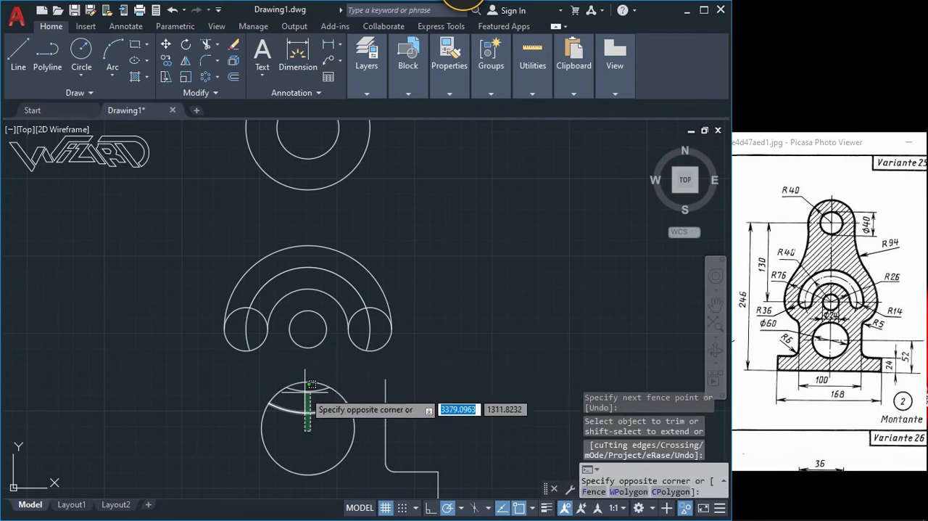
click(306, 430)
key(Delete)
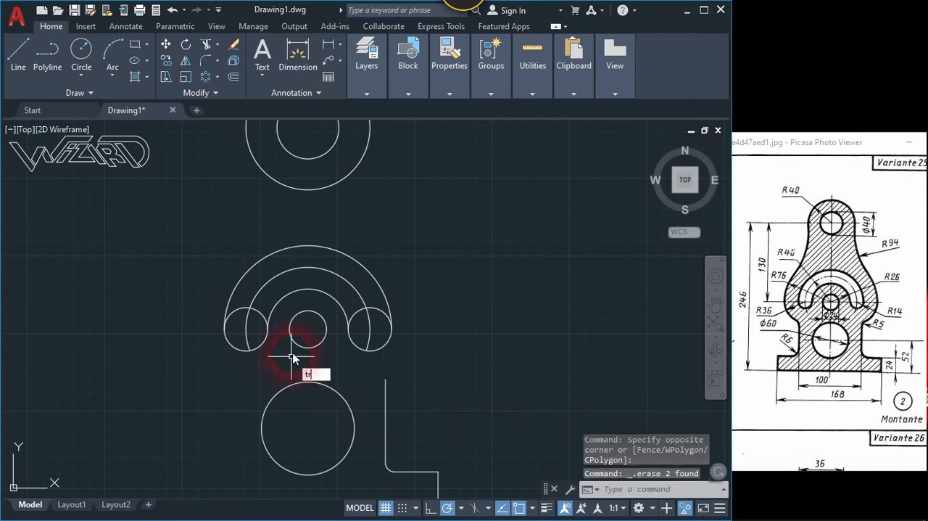
Step: Trim the upper halves of both radius 14 end circles to leave the rounded ends of the curved slot
text(tr)
key(Return)
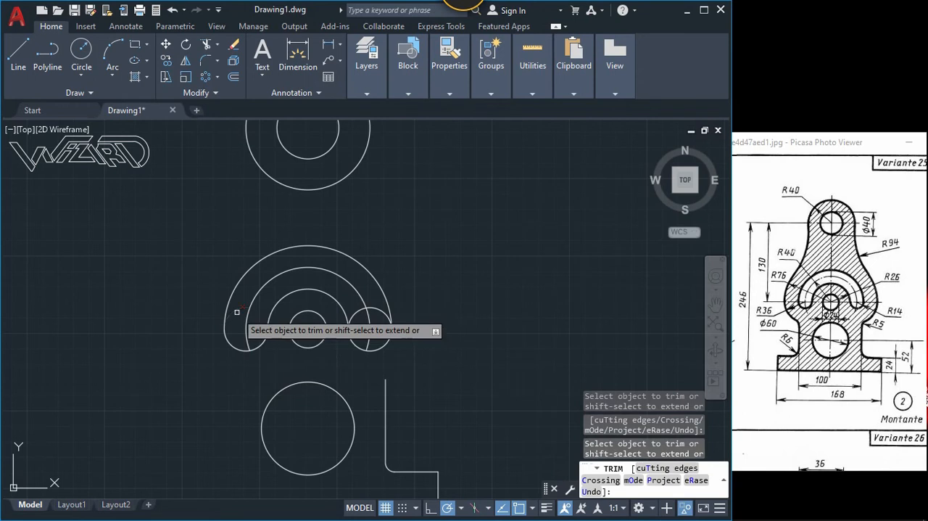
click(375, 309)
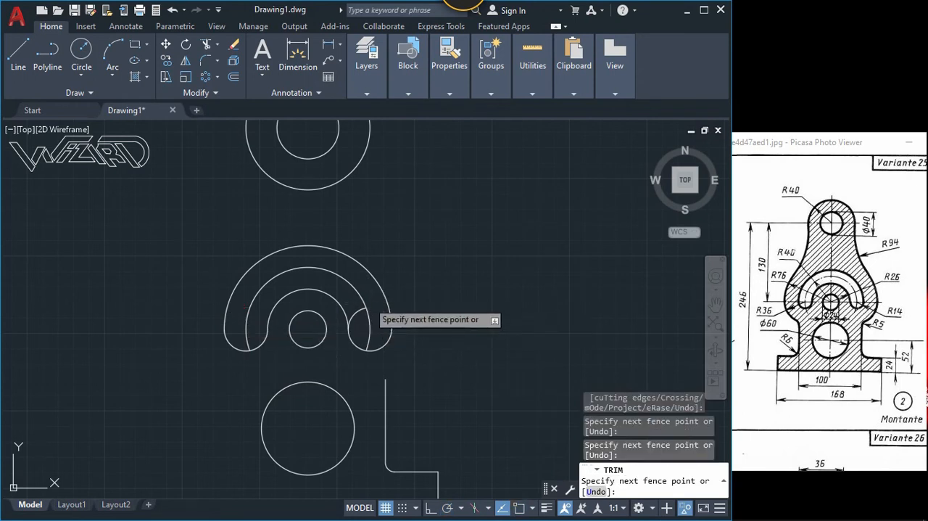
key(Return)
Step: Draw a circle of radius 36 centred on the left end of the curved slot's middle arc
key(Return)
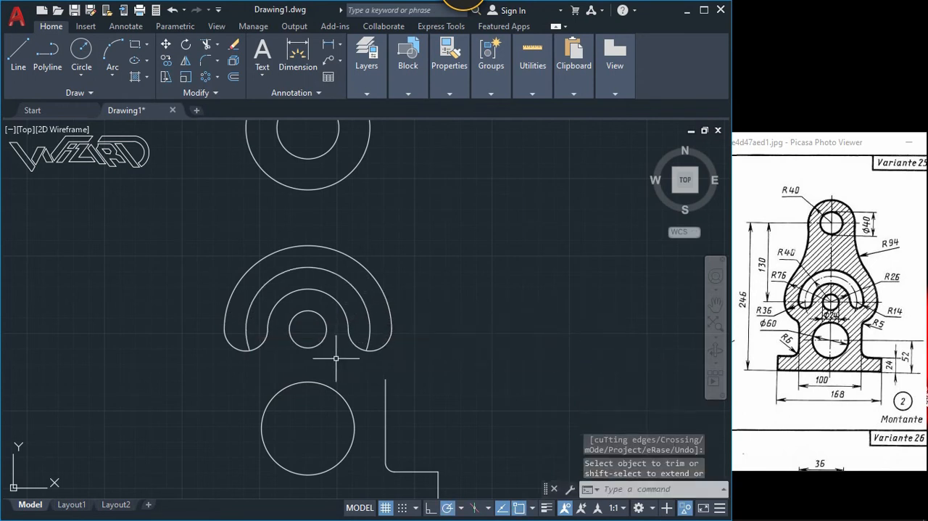
text(c)
key(Return)
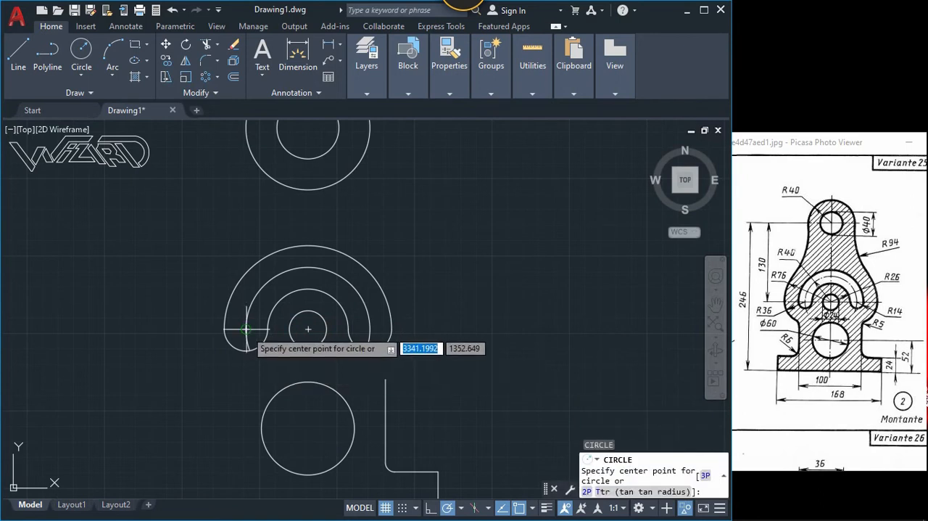
click(247, 330)
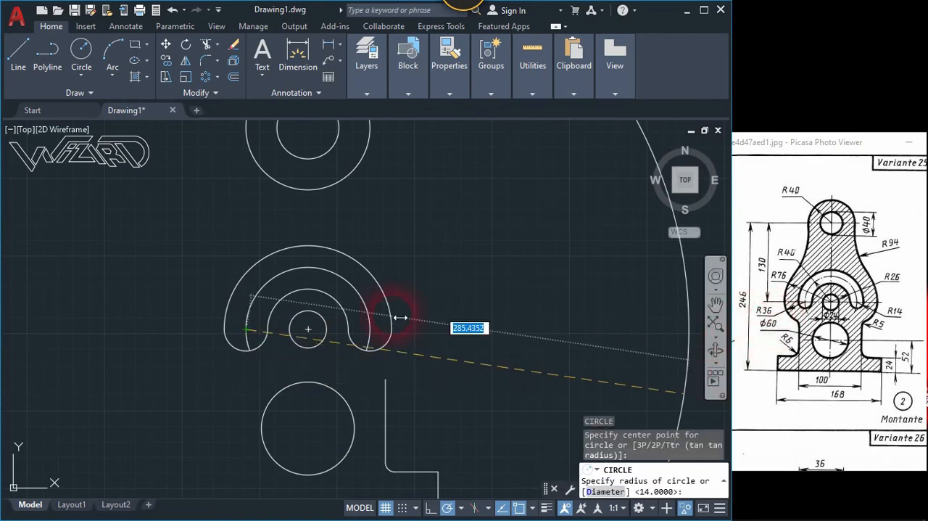
text(3)
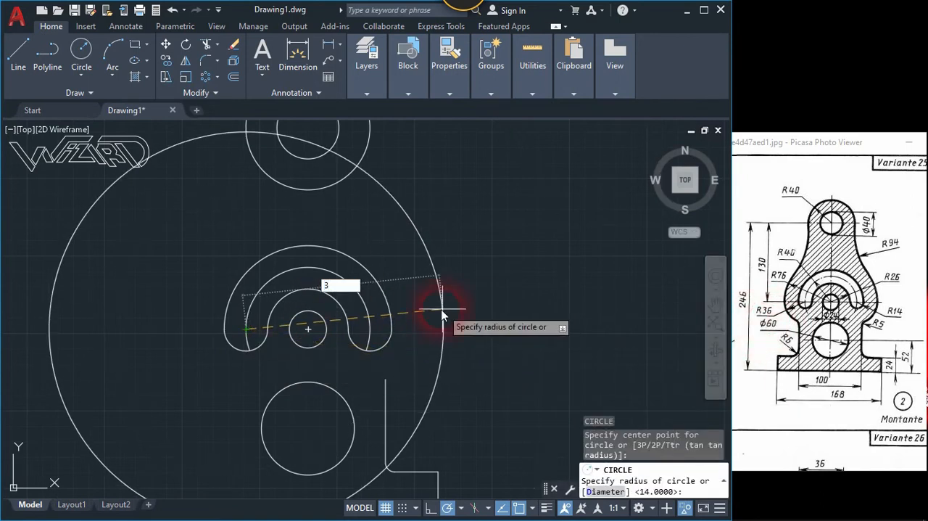
text(6)
key(Return)
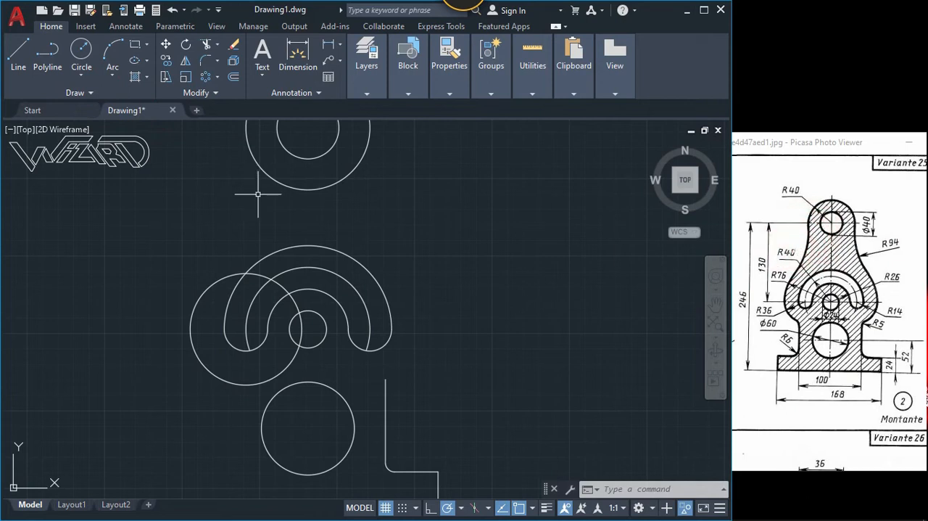
Step: Draw a short vertical line straight down from the left quadrant of the top outer circle
text(l)
key(Return)
click(246, 129)
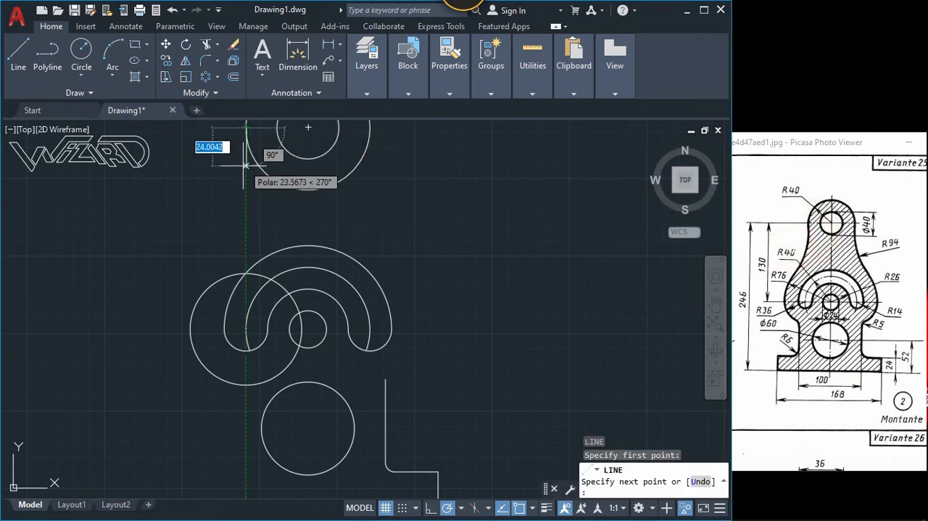
click(246, 182)
key(Return)
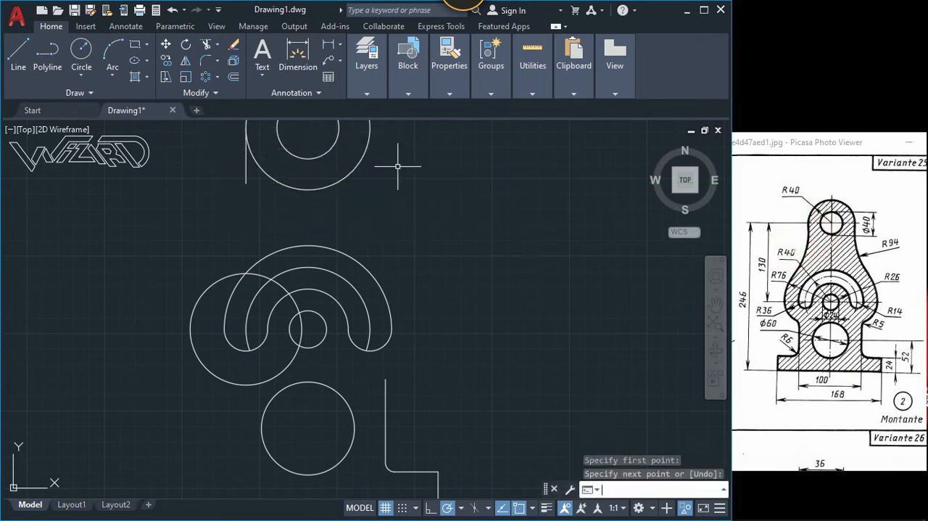
key(Return)
key(Escape)
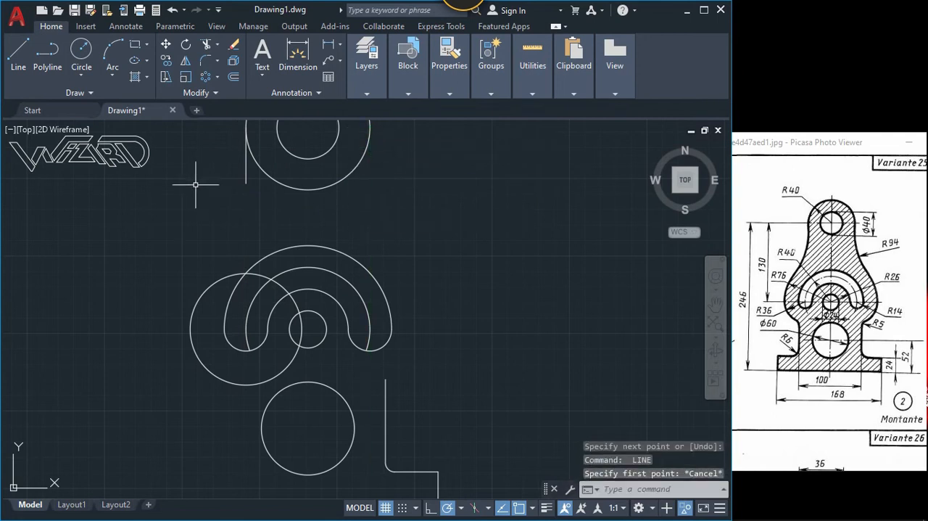
Step: Fillet the radius 36 circle and the short vertical line with a radius of 94
click(207, 65)
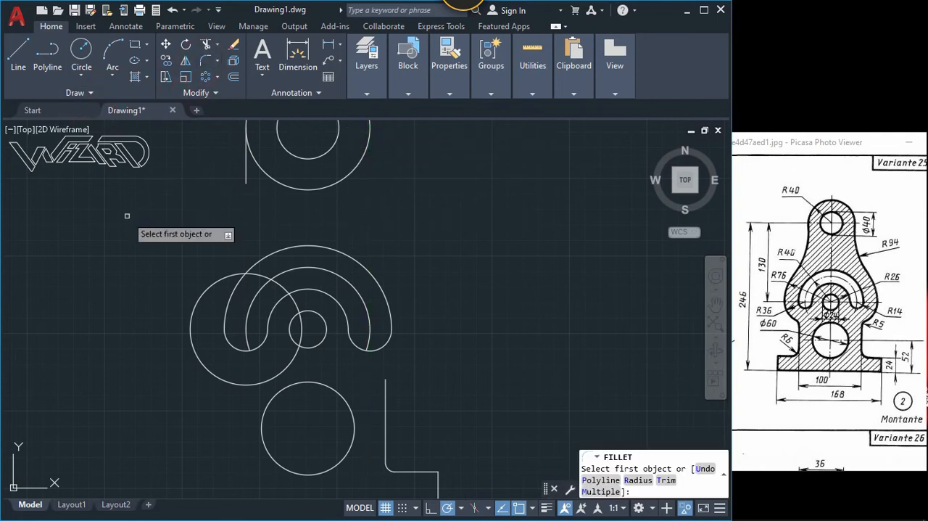
text(f)
key(BackSpace)
text(r)
key(Return)
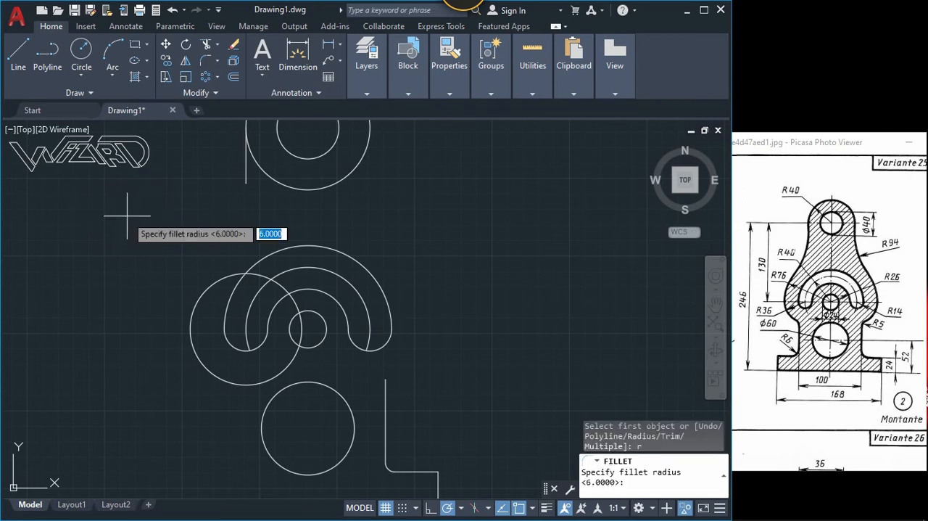
text(94)
key(Return)
click(218, 279)
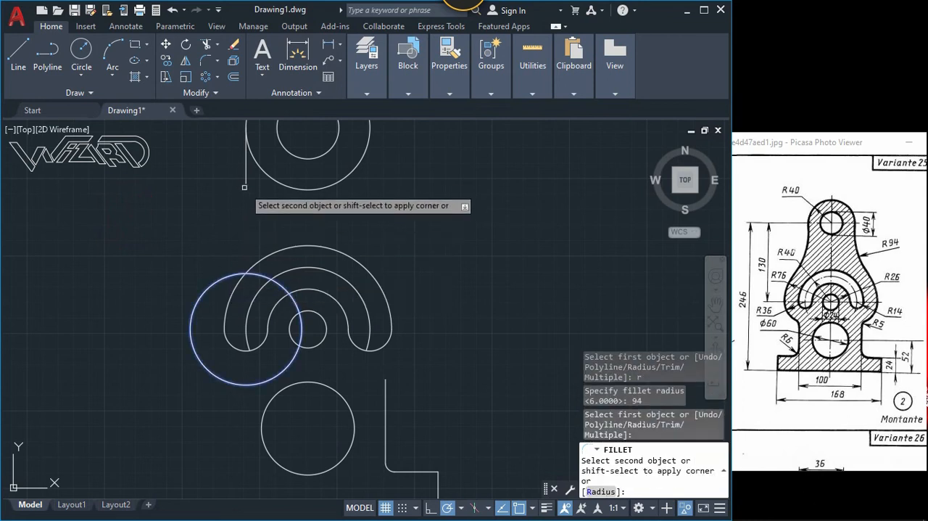
click(246, 177)
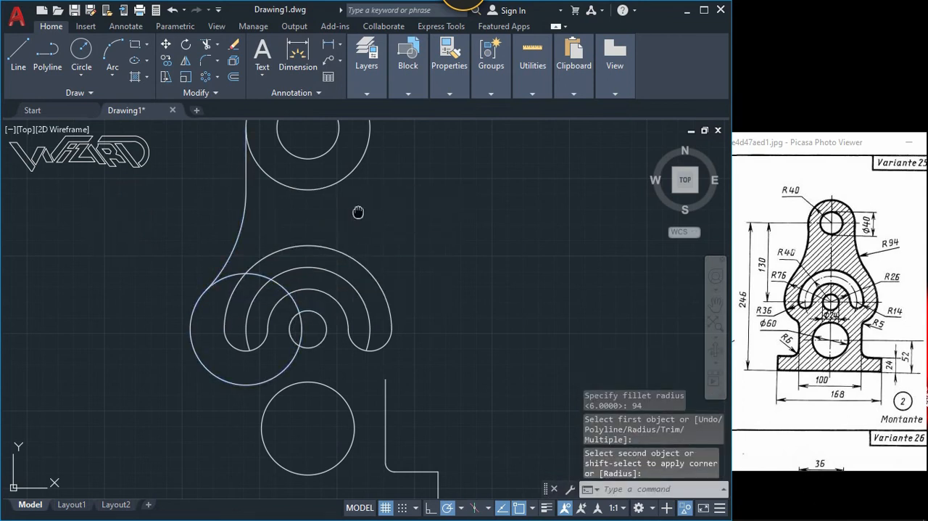
Step: Mirror the right upright line and its base fillet arc about the vertical axis through the lower circle, keeping the originals
middle_drag(358, 212, 343, 253)
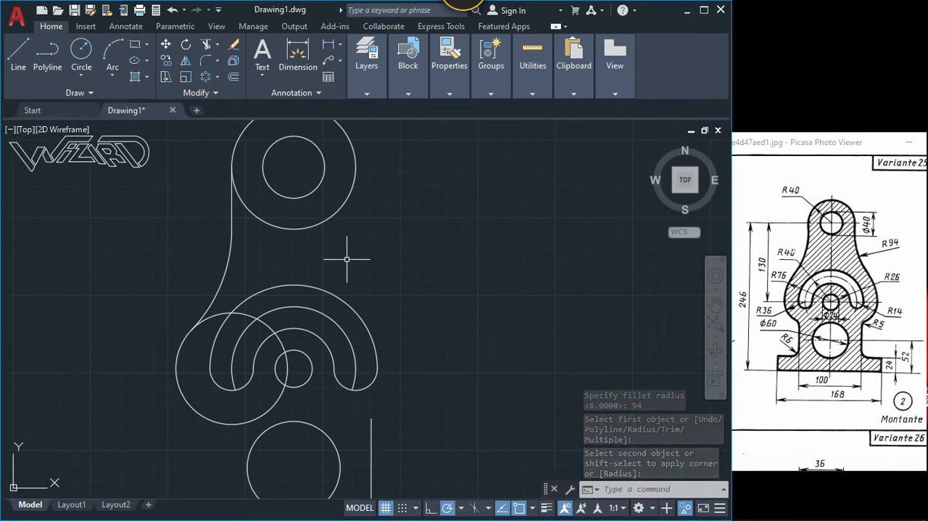
middle_drag(353, 377, 372, 293)
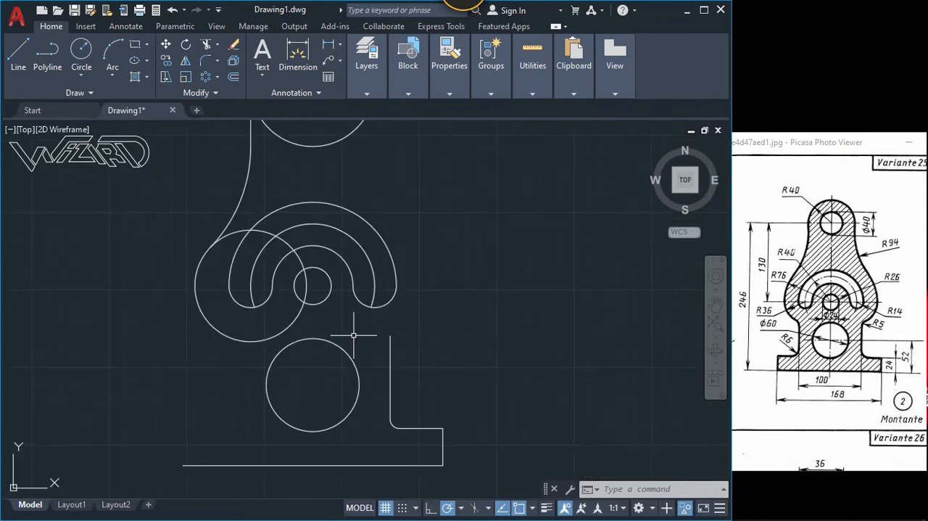
key(Return)
click(408, 396)
click(383, 428)
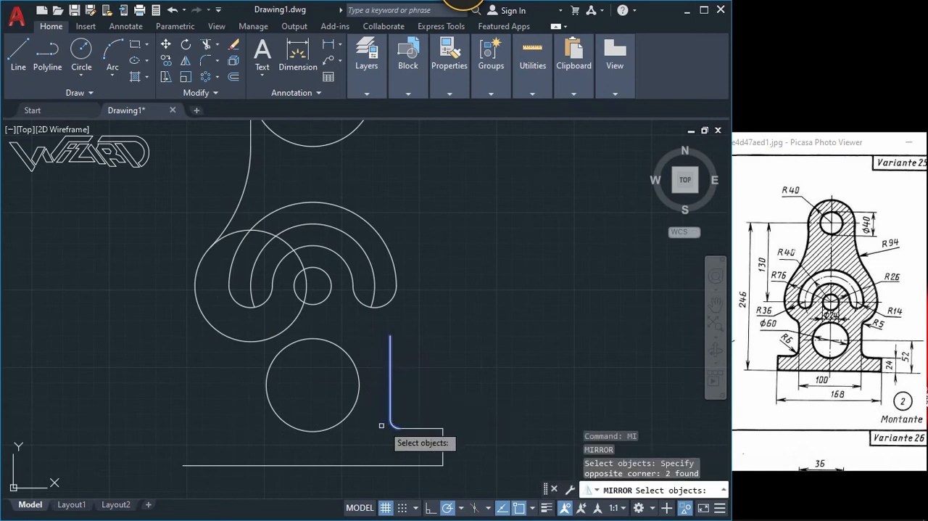
key(Return)
click(313, 432)
click(310, 453)
key(Return)
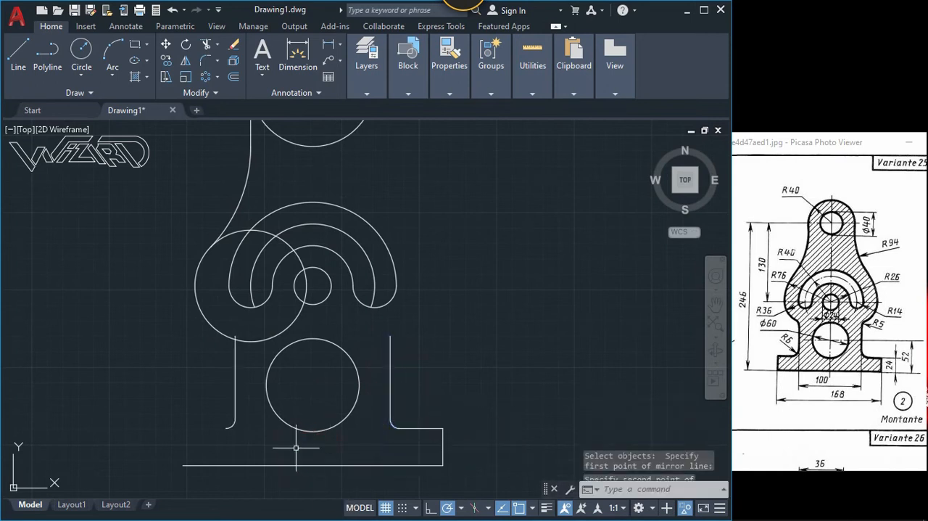
Step: Mirror the base's right top edge and right side edge about the same vertical axis to close the base
key(Return)
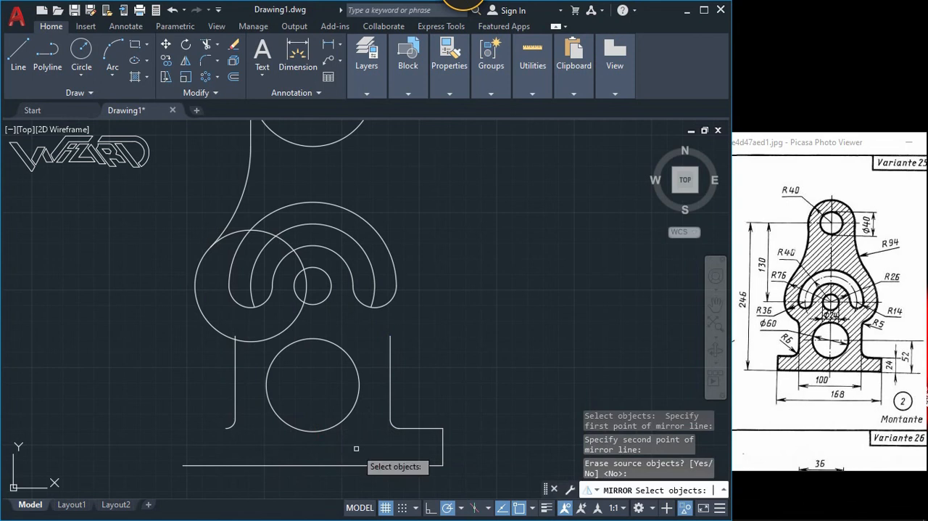
click(442, 435)
key(Return)
click(312, 431)
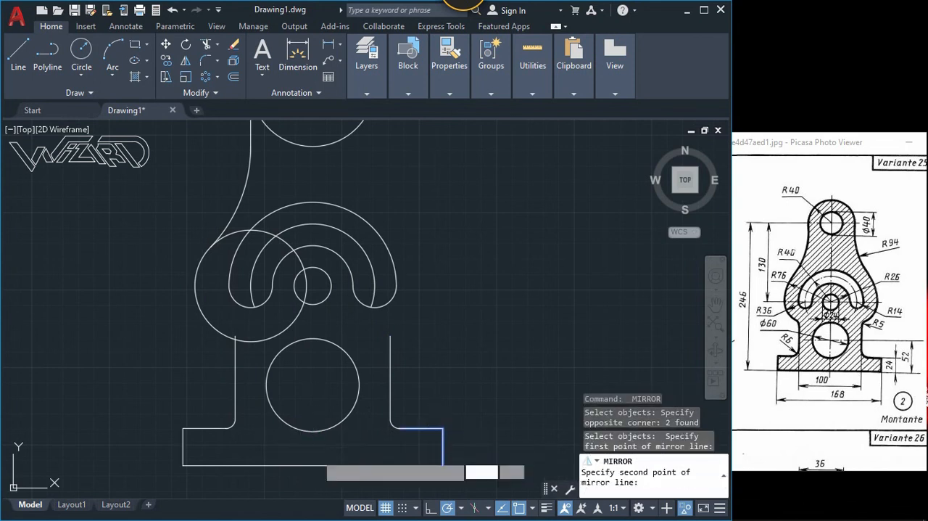
click(310, 453)
key(Return)
Step: Fillet the left upright line and the radius 36 circle with a radius of 5
text(f)
key(Return)
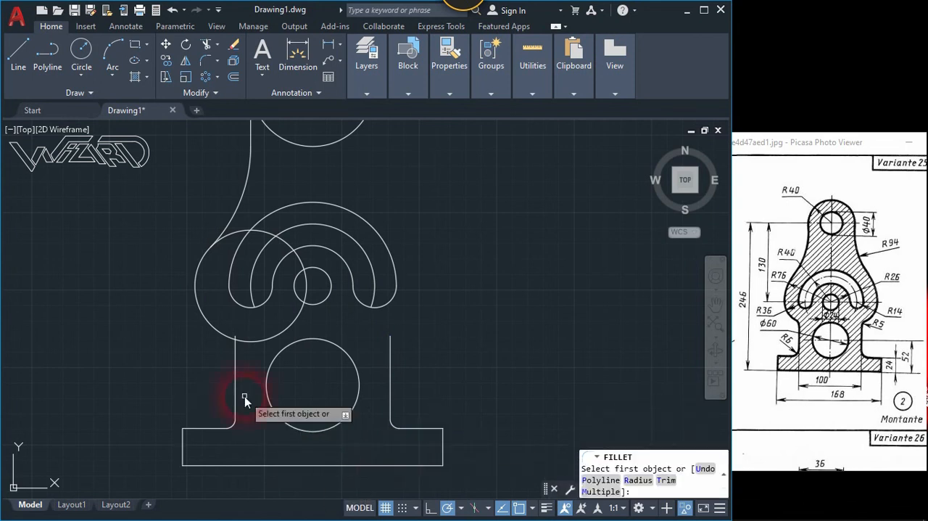
text(r)
key(Return)
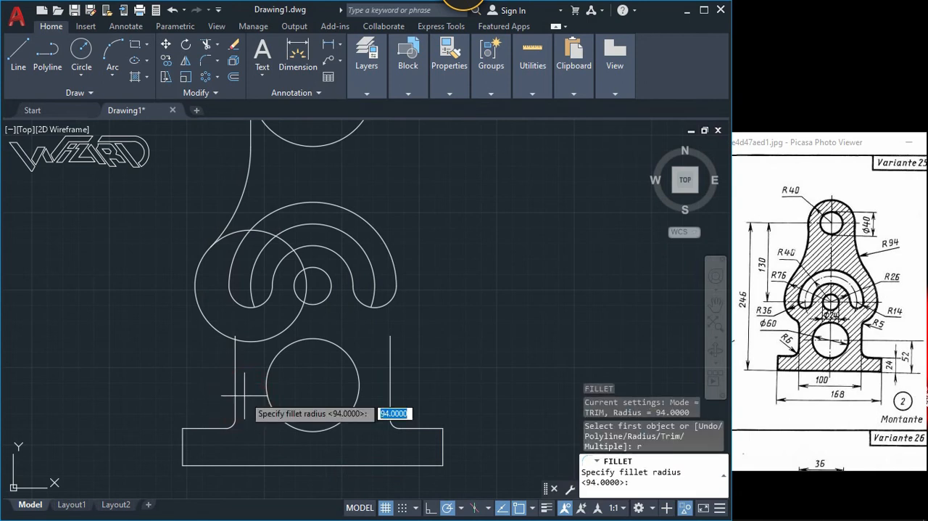
text(6)
key(Return)
click(239, 340)
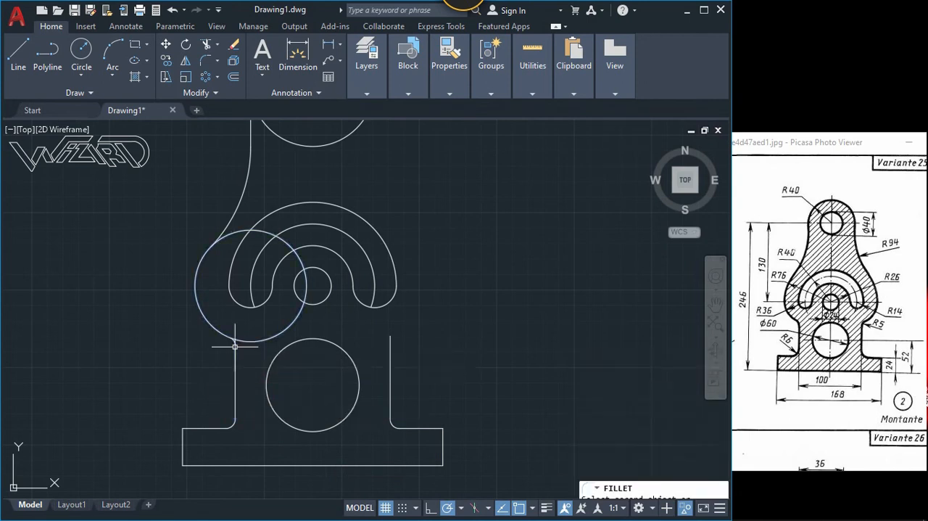
Step: Trim the inner part of the radius 36 circle and erase its leftover arc near the small centre hole
scroll(255, 420, down, 2)
scroll(276, 317, up, 2)
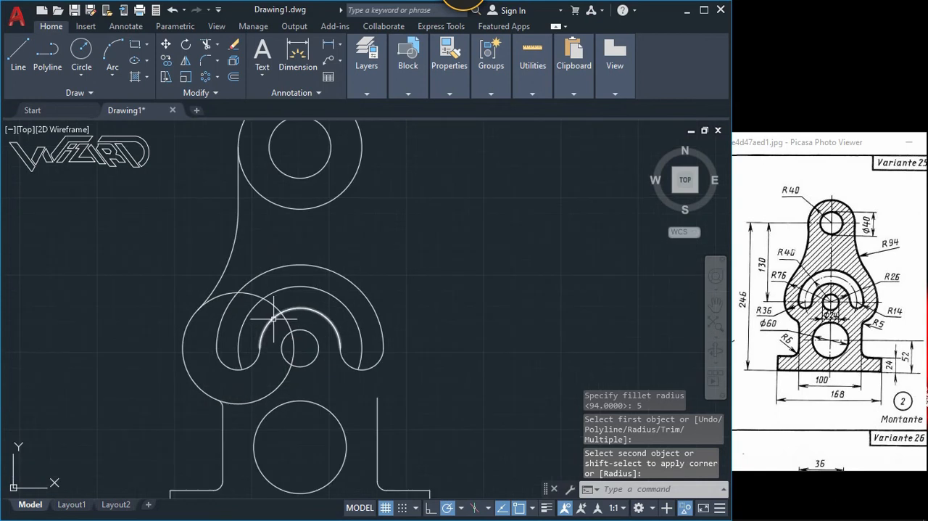
click(273, 323)
text(tr)
key(Return)
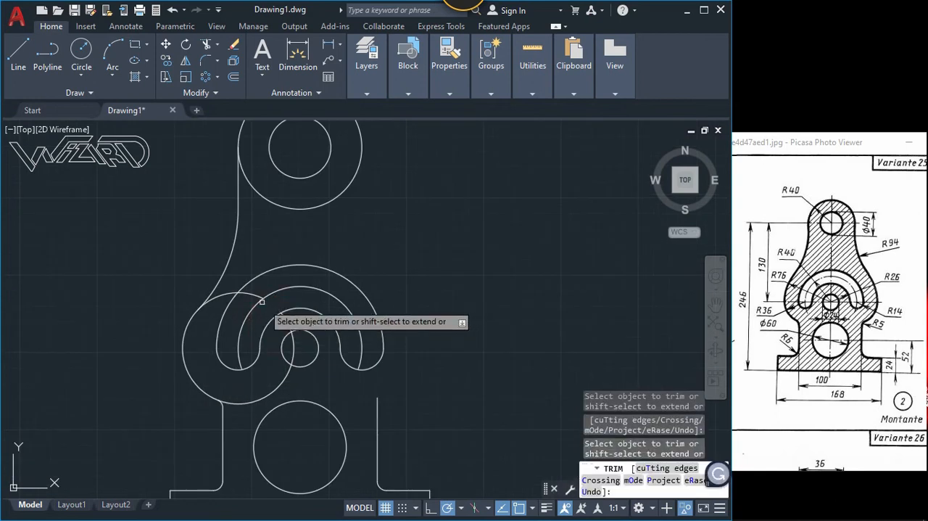
click(277, 385)
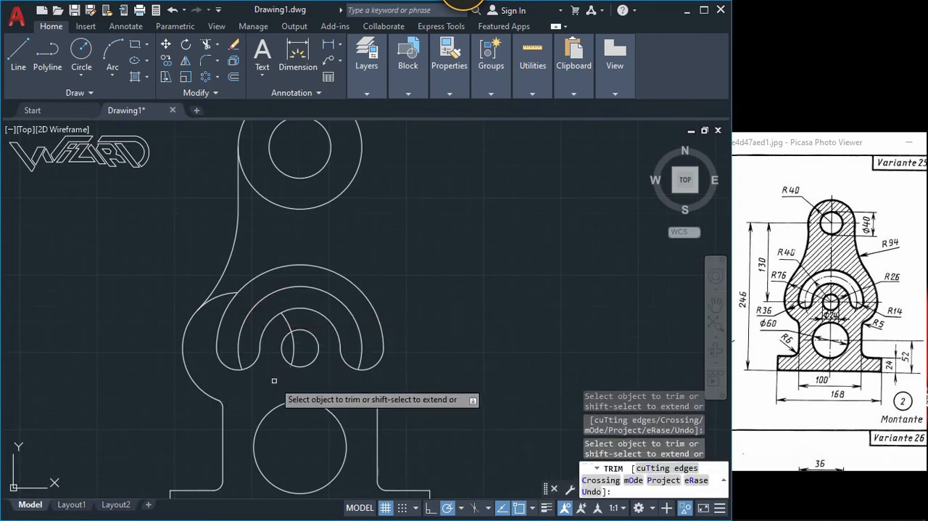
click(220, 296)
key(Return)
click(290, 327)
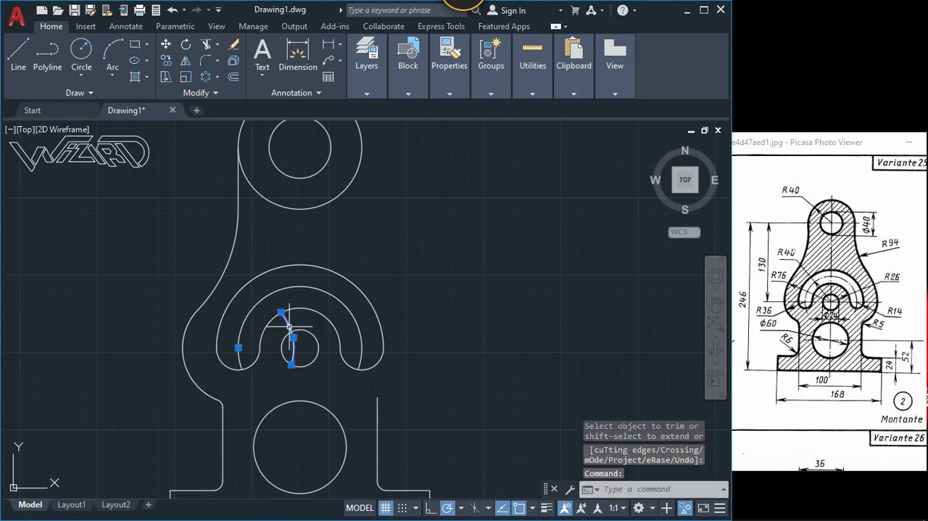
key(Delete)
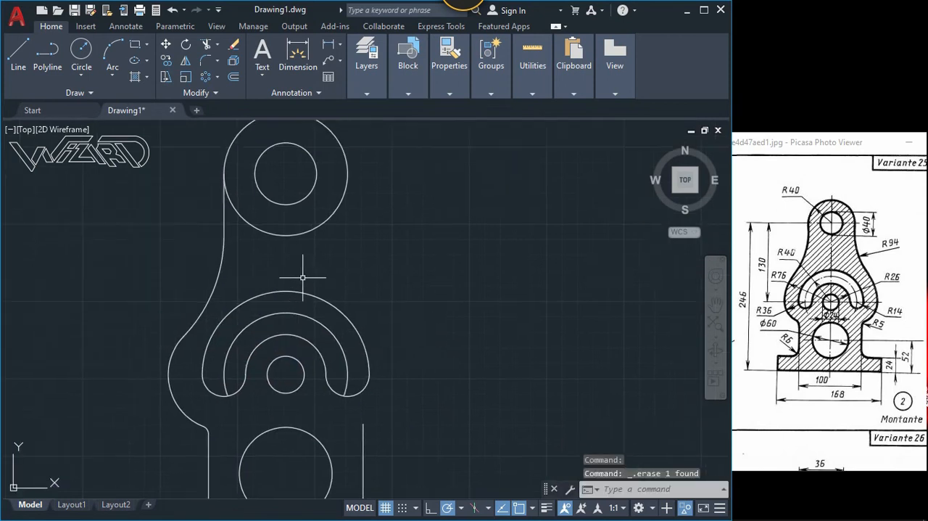
Step: Mirror the left outline's radius 5, 36 and 94 arcs and upper line about the vertical centre axis, keeping the originals
scroll(304, 277, down, 3)
scroll(303, 277, up, 2)
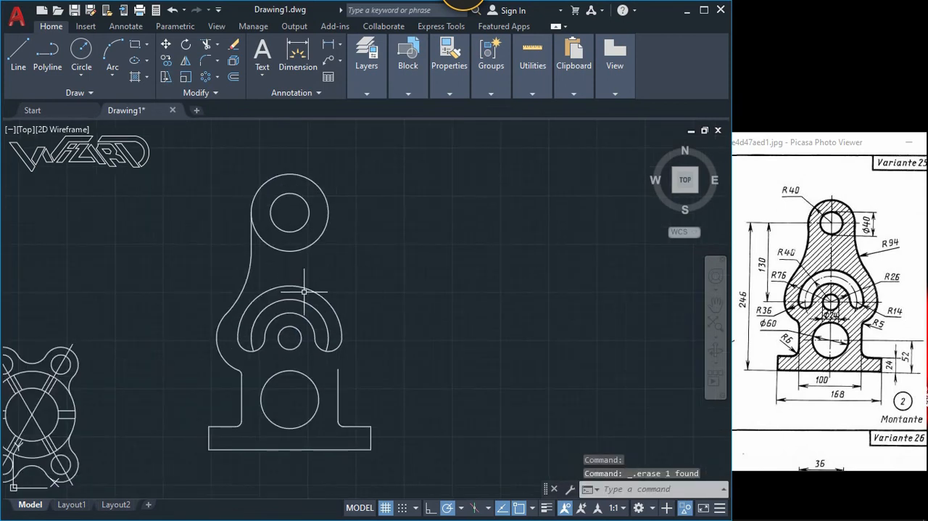
text(mi)
key(Return)
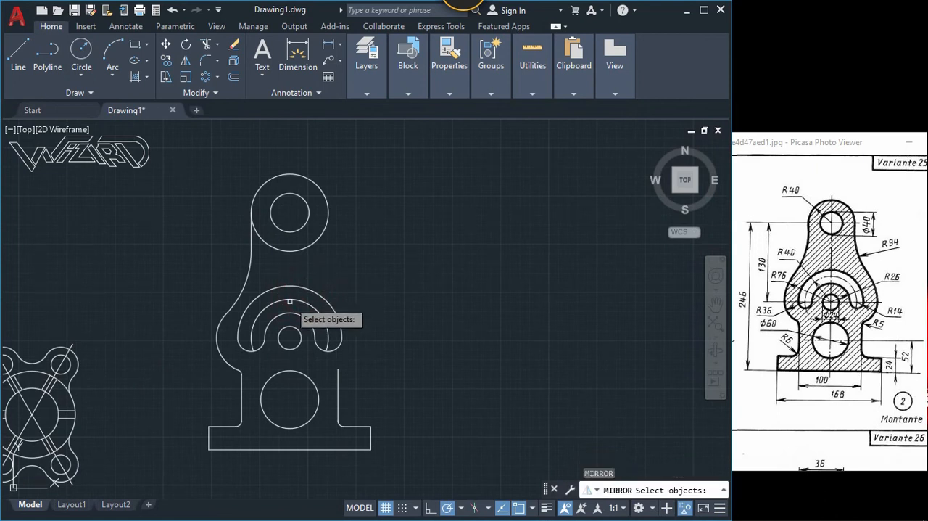
scroll(236, 378, up, 2)
click(238, 374)
click(224, 383)
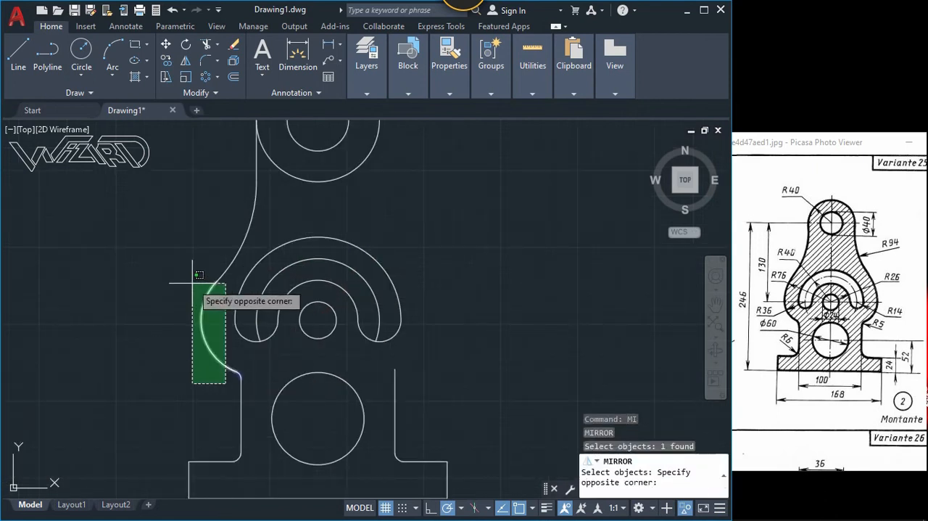
click(192, 280)
click(259, 217)
click(237, 214)
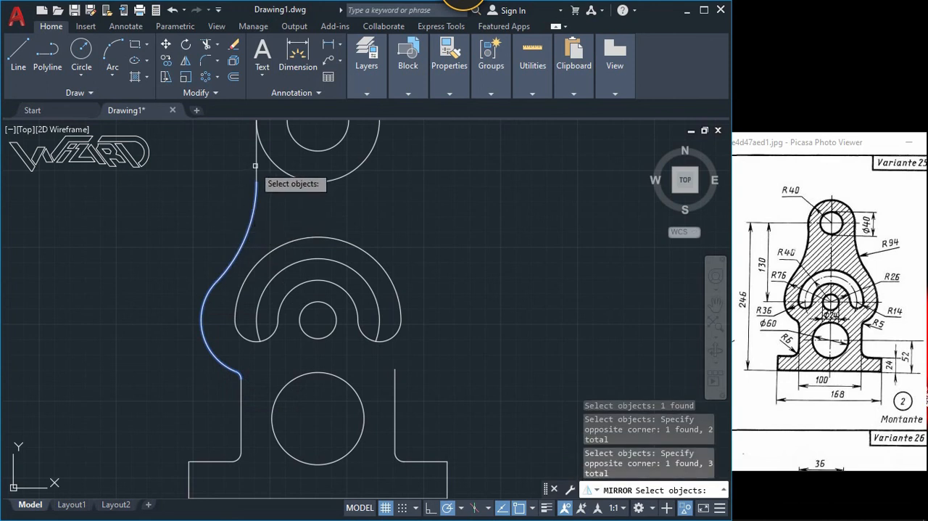
click(256, 166)
key(Return)
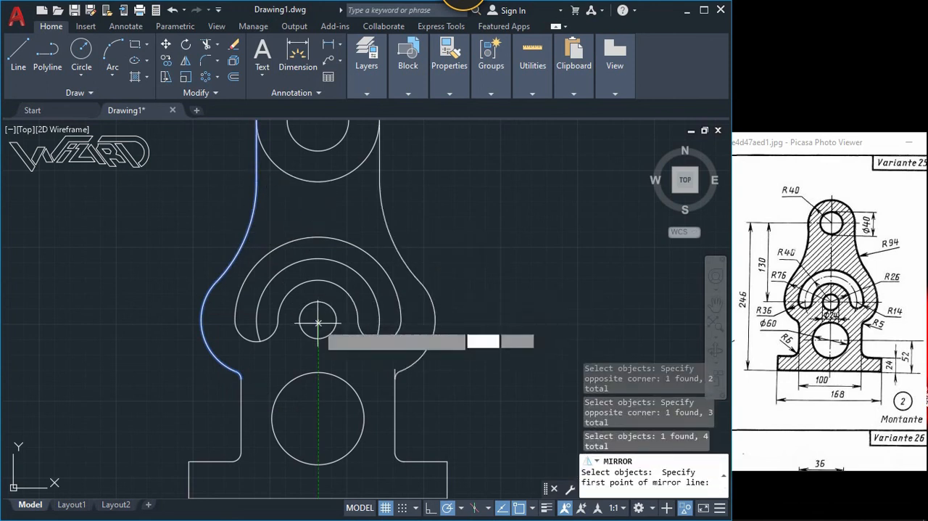
click(317, 319)
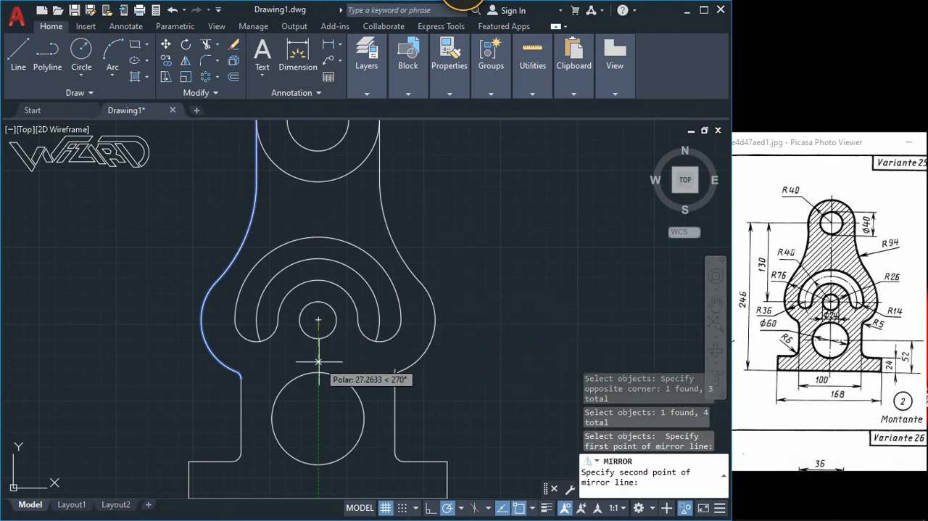
click(318, 360)
right_click(399, 411)
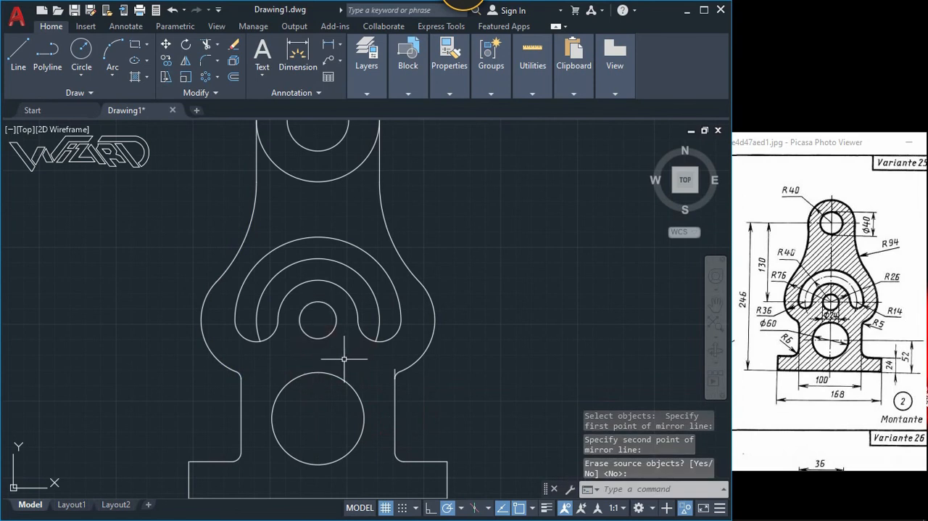
Step: Trim the right upright's end above its radius 5 fillet and the lower half of the top outer circle
text(tr)
key(Return)
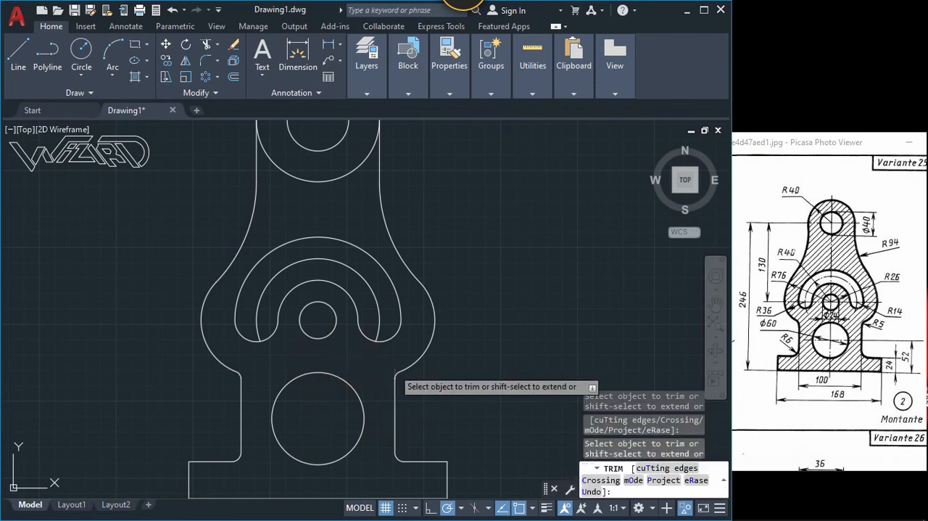
scroll(377, 356, down, 3)
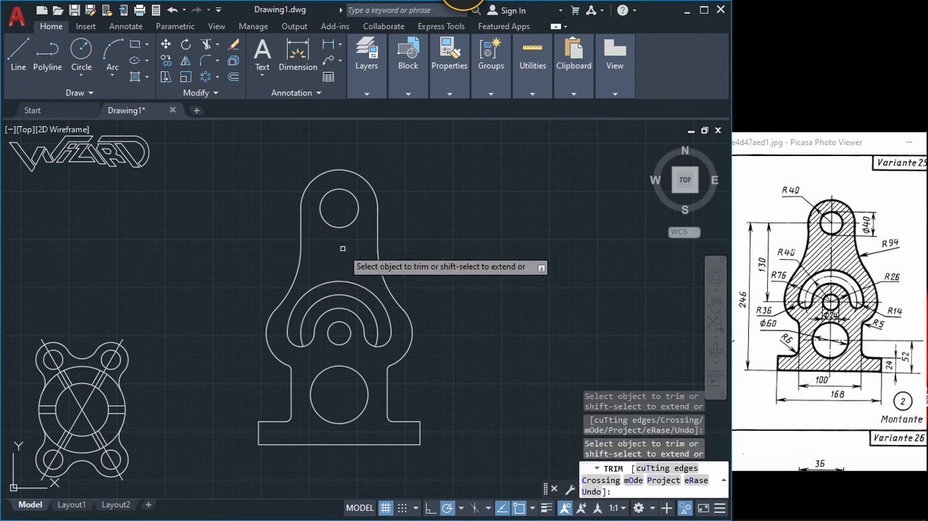
key(Return)
scroll(331, 275, up, 2)
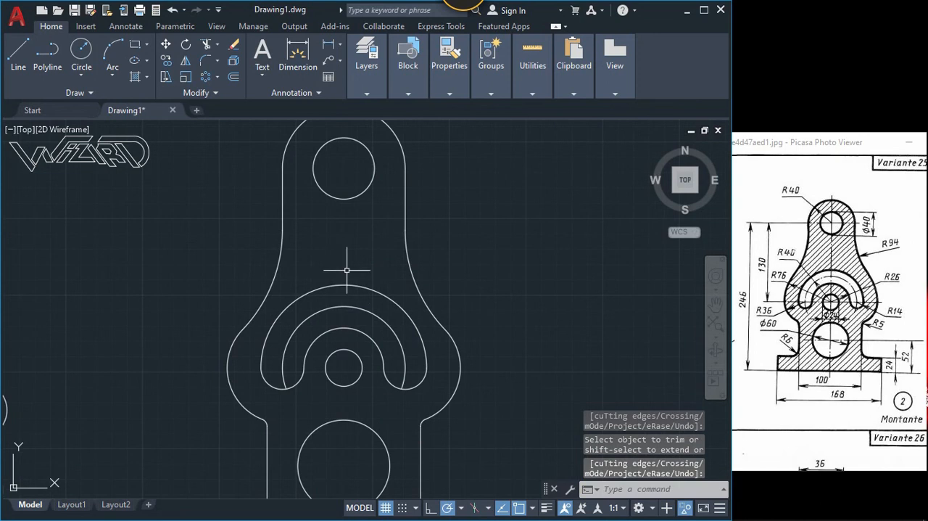
Step: Hatch the bracket's interior with the ANSI31 pattern, leaving the three round holes and the curved slot empty
scroll(347, 270, down, 2)
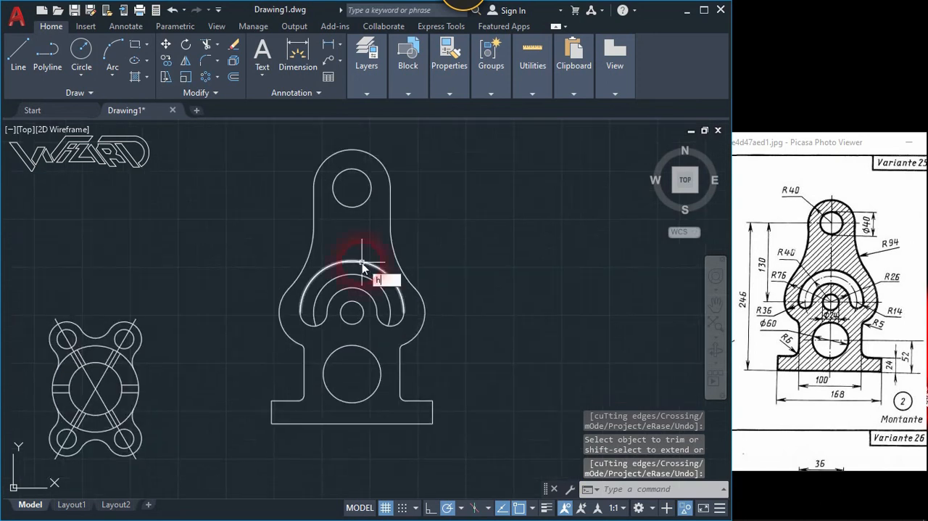
text(h)
key(Return)
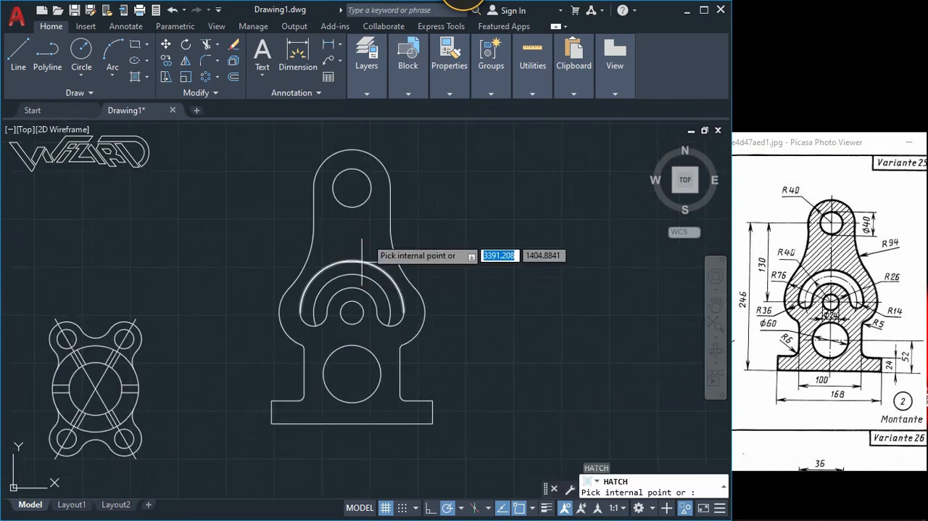
click(362, 257)
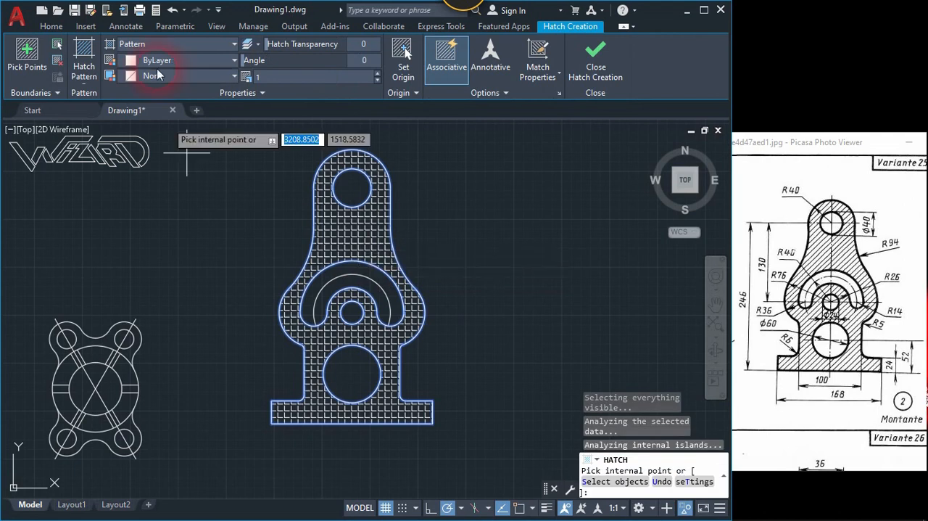
click(90, 62)
click(194, 102)
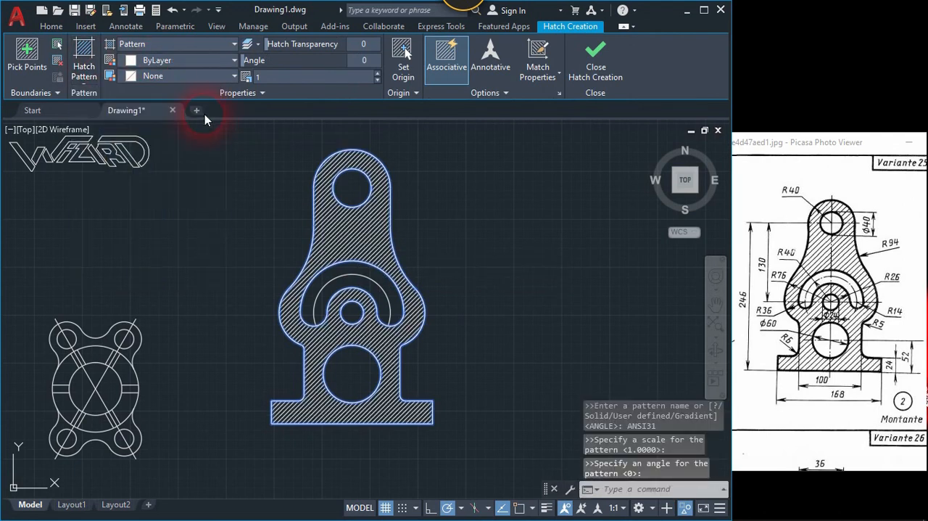
Step: Set the bracket hatch's scale to 2.5 and finish the hatch
click(154, 67)
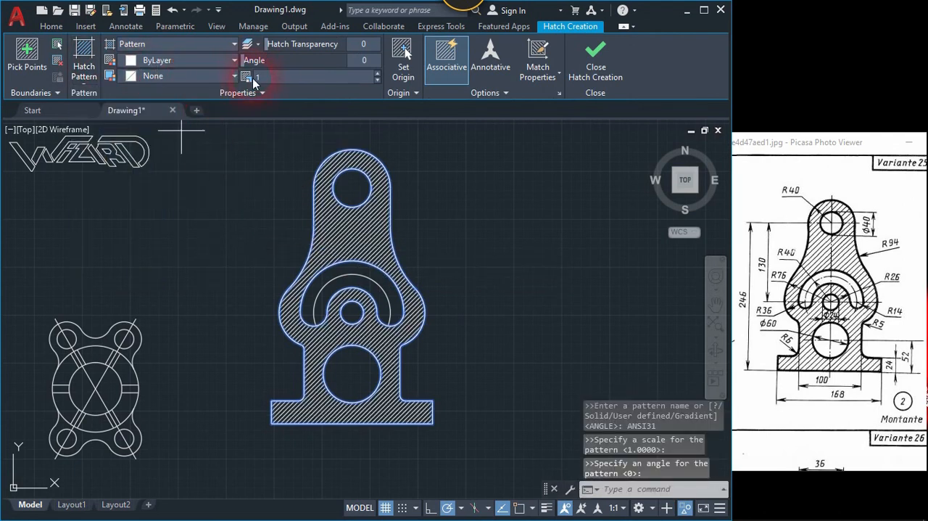
click(378, 73)
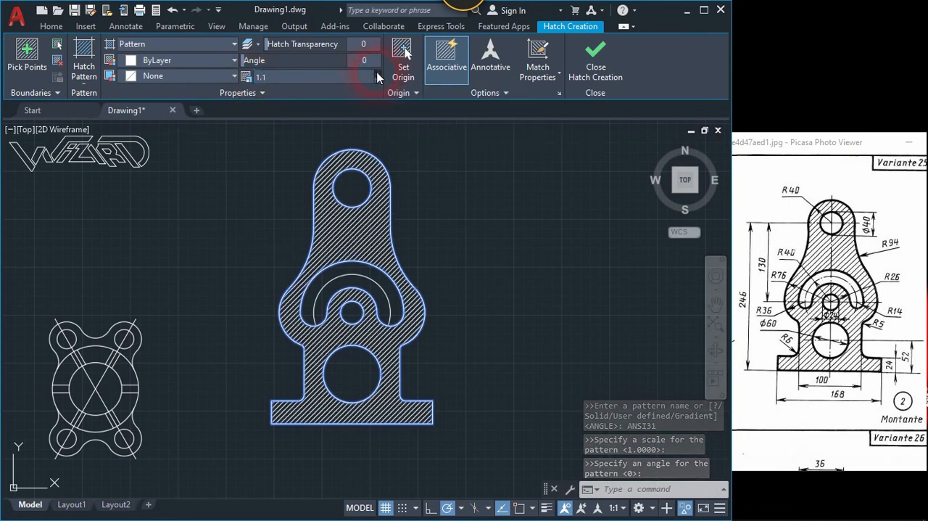
click(378, 74)
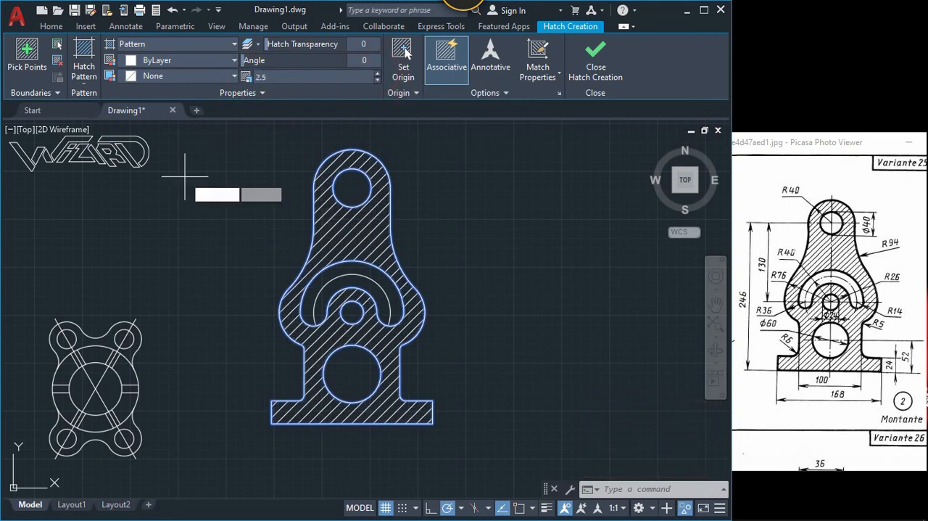
key(Return)
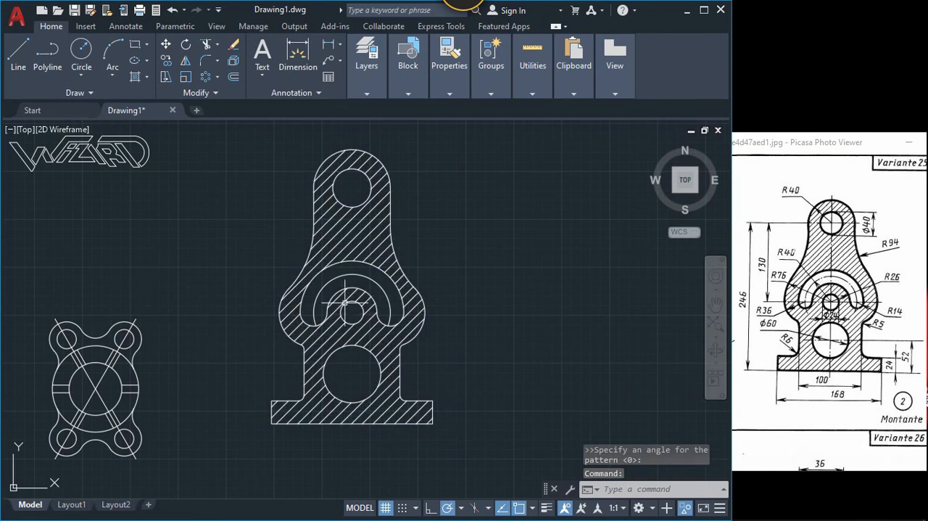
middle_drag(336, 279, 351, 290)
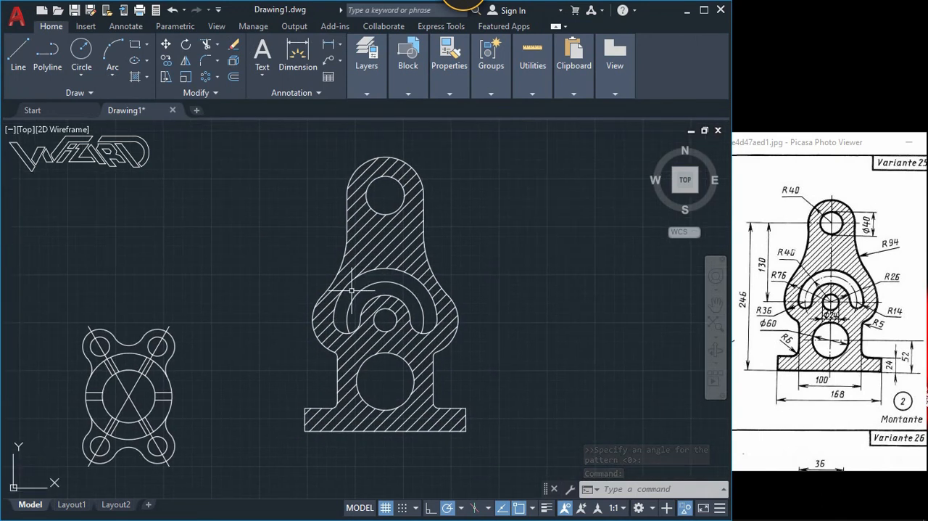